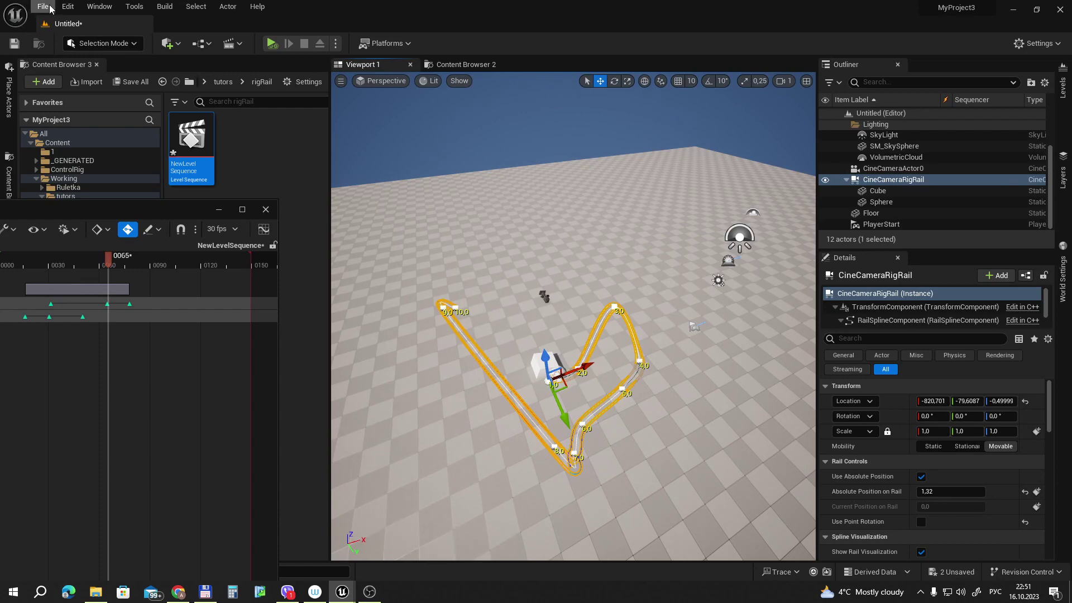
Step: Orbit the view around the existing winding rig rail and open the Edit menu
key(alt+shift)
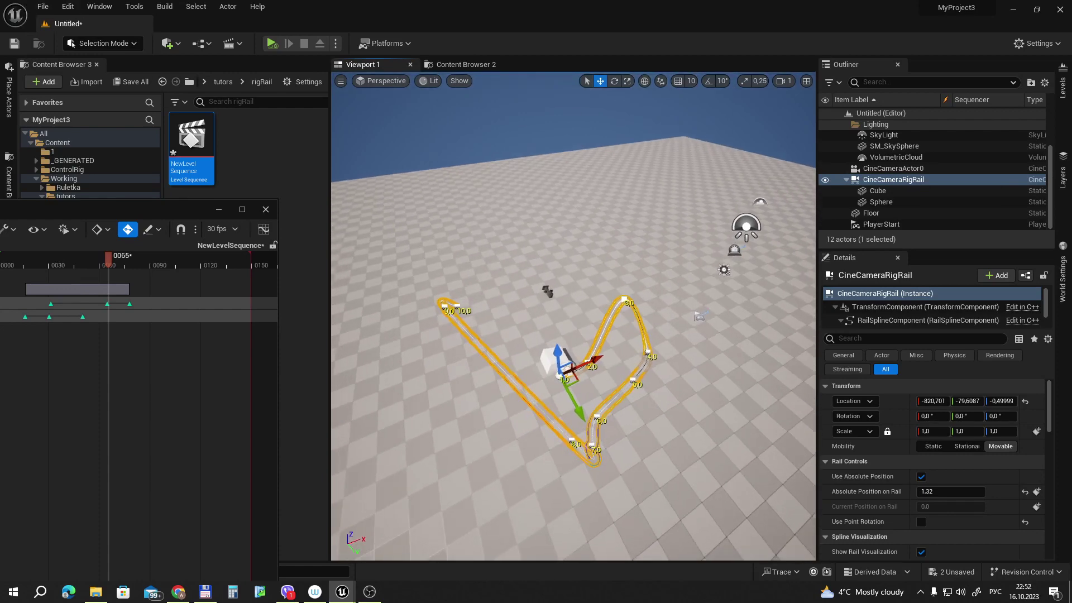
right_drag(605, 378, 647, 402)
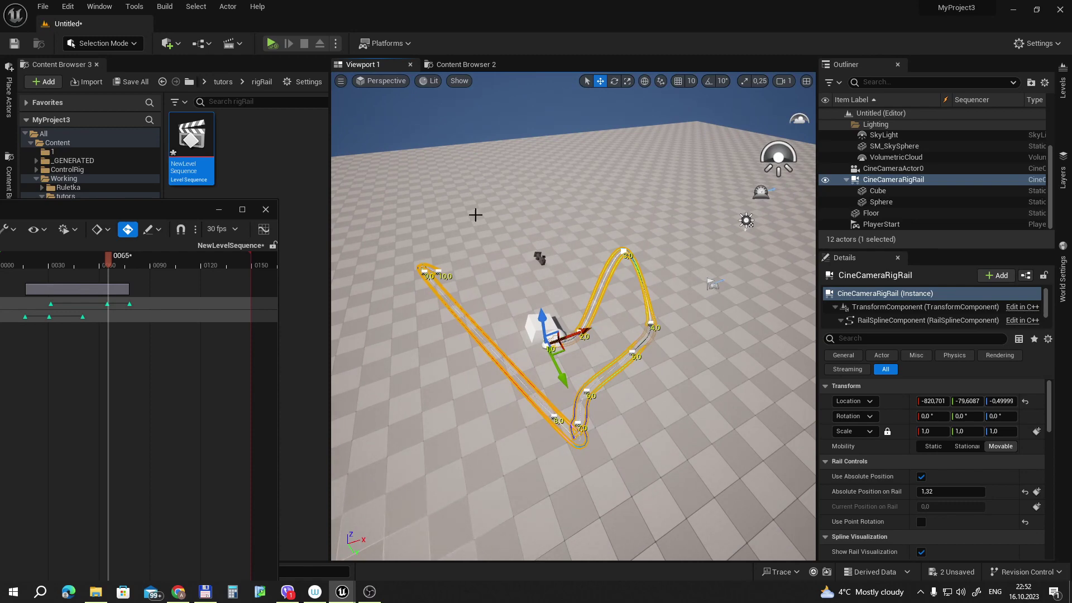
click(63, 9)
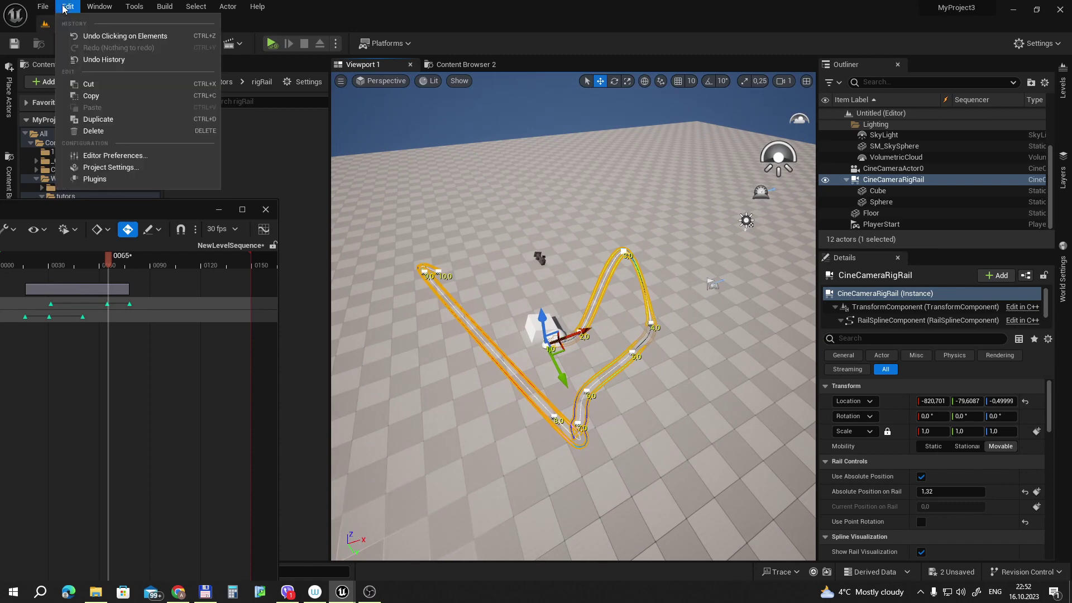
Step: In Plugins, search 'rig' and confirm CineCameraRigs is enabled
click(149, 180)
text(r)
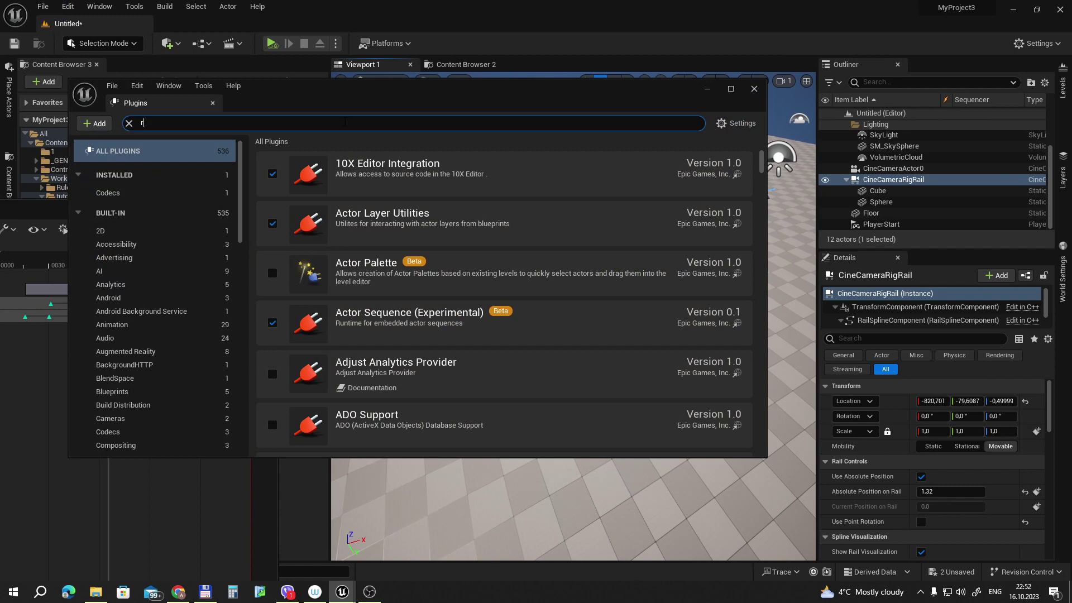
text(ig)
click(380, 174)
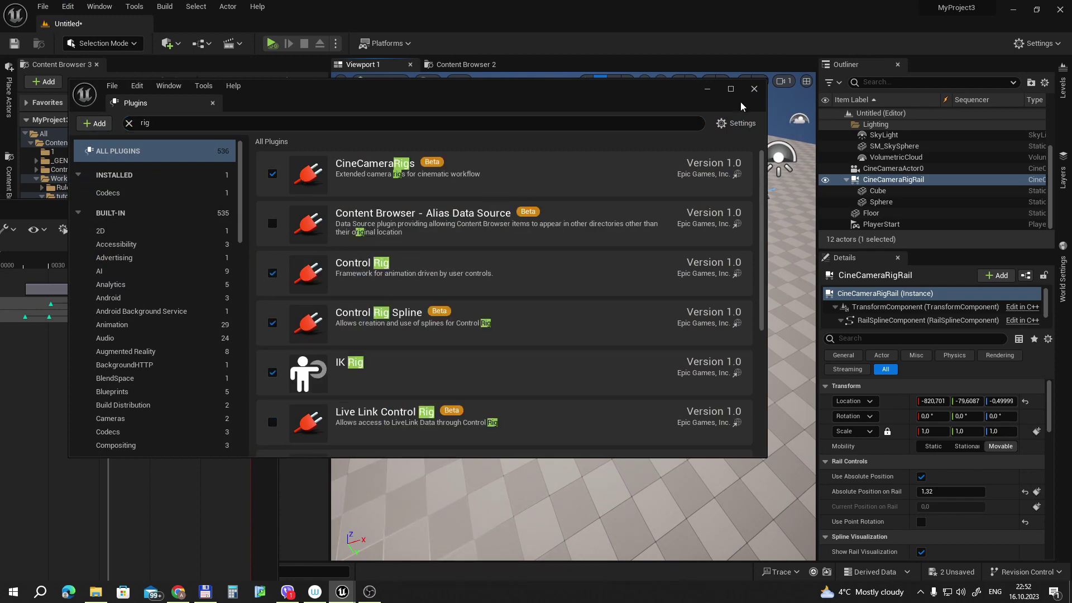
click(707, 89)
Step: Place a Cine Camera Rig Rail from Place Actors > Cinematic and select CineCameraRigRail2
click(502, 112)
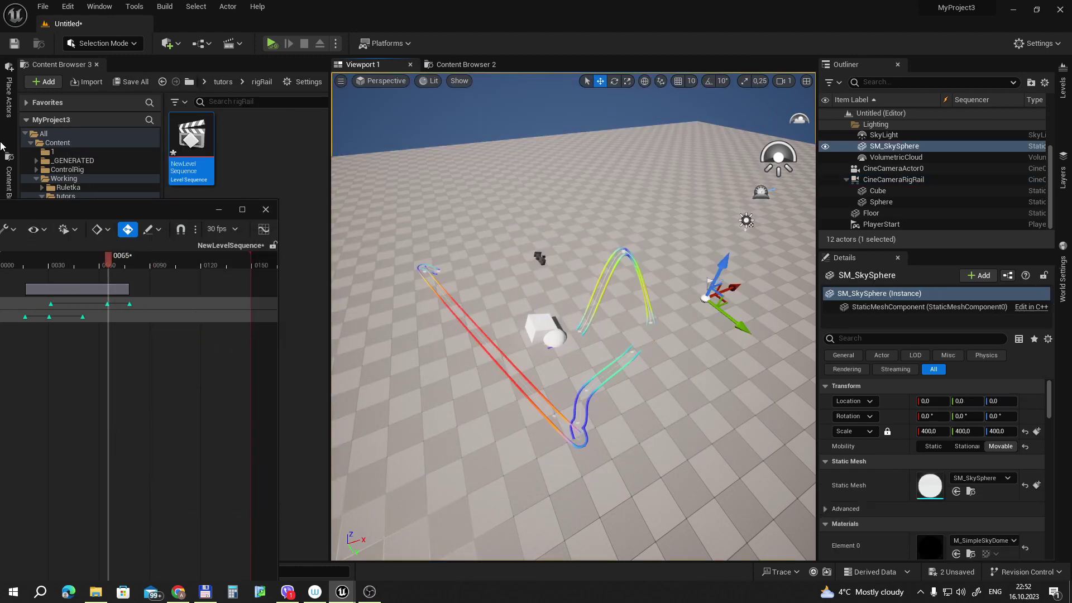
click(9, 95)
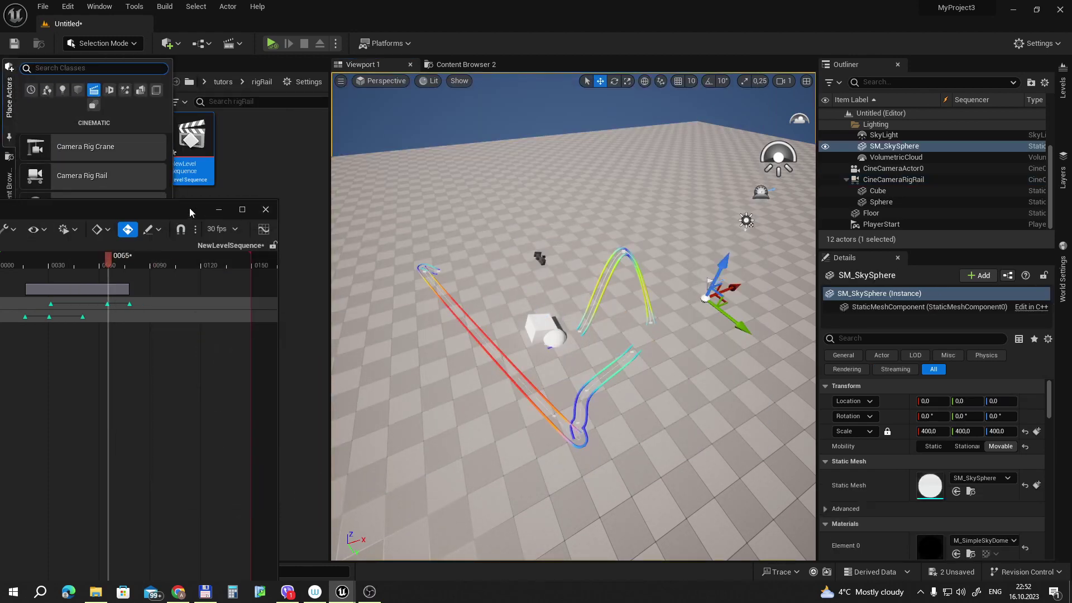
drag(190, 212, 215, 336)
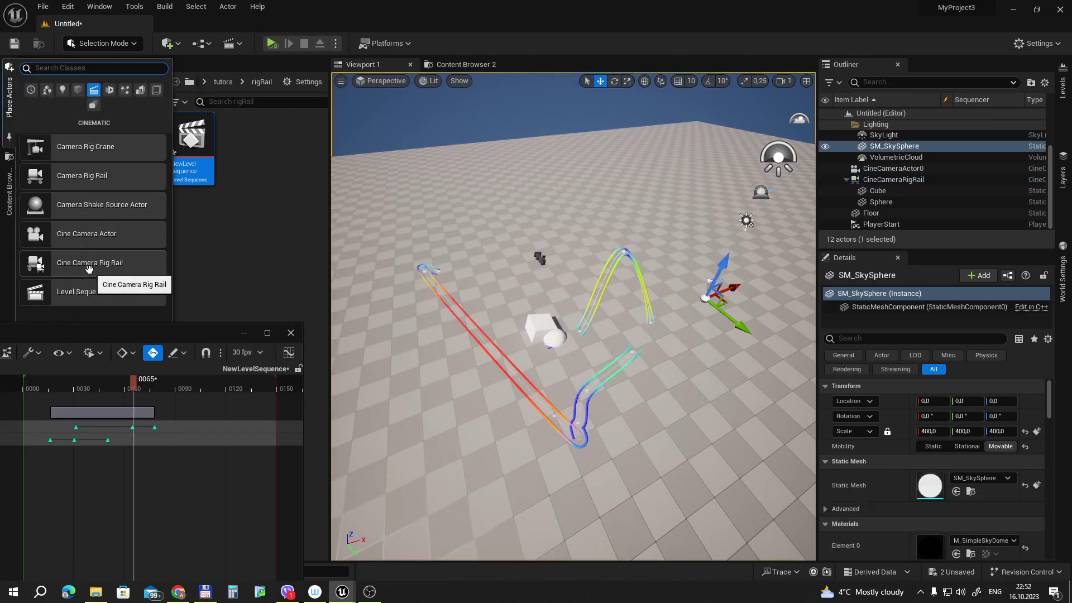
drag(89, 262, 445, 312)
click(483, 301)
Step: Alt-drag the rail's end point to add points 3.0, 4.0 and 5.0 in a wavy line
key(f)
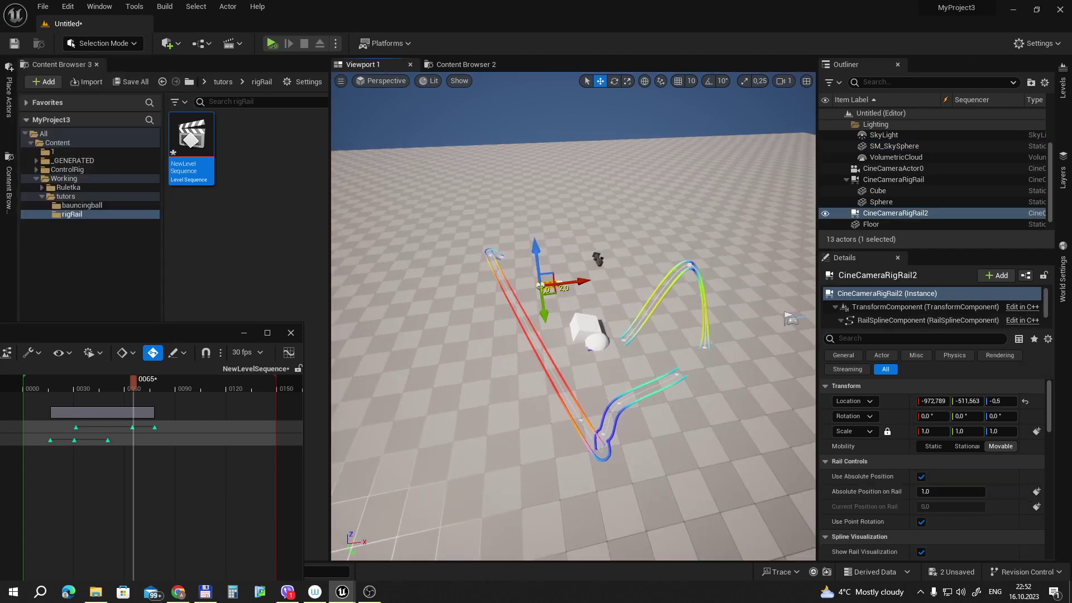
right_drag(570, 278, 569, 278)
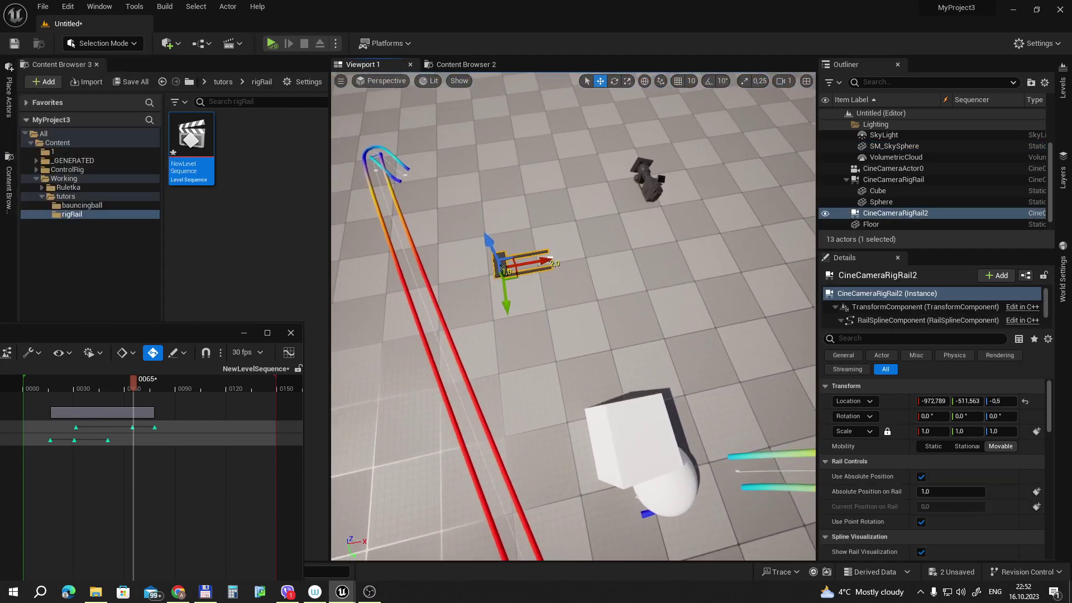
click(565, 272)
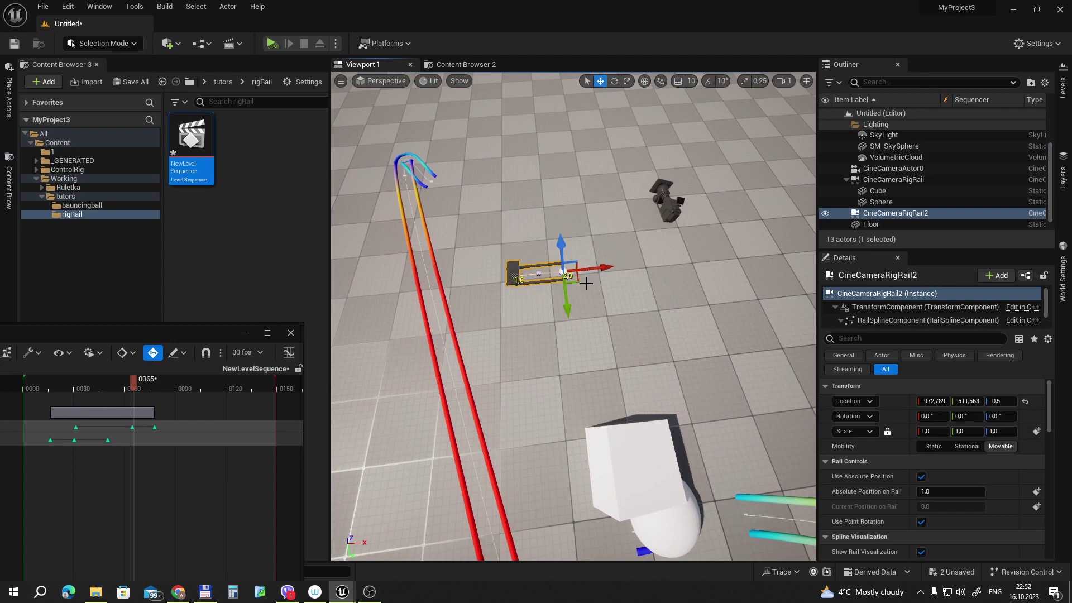
mouse_move(565, 272)
alt+mouse_down()
mouse_move(644, 258)
mouse_move(720, 278)
alt+mouse_up()
scroll(670, 290, down, 3)
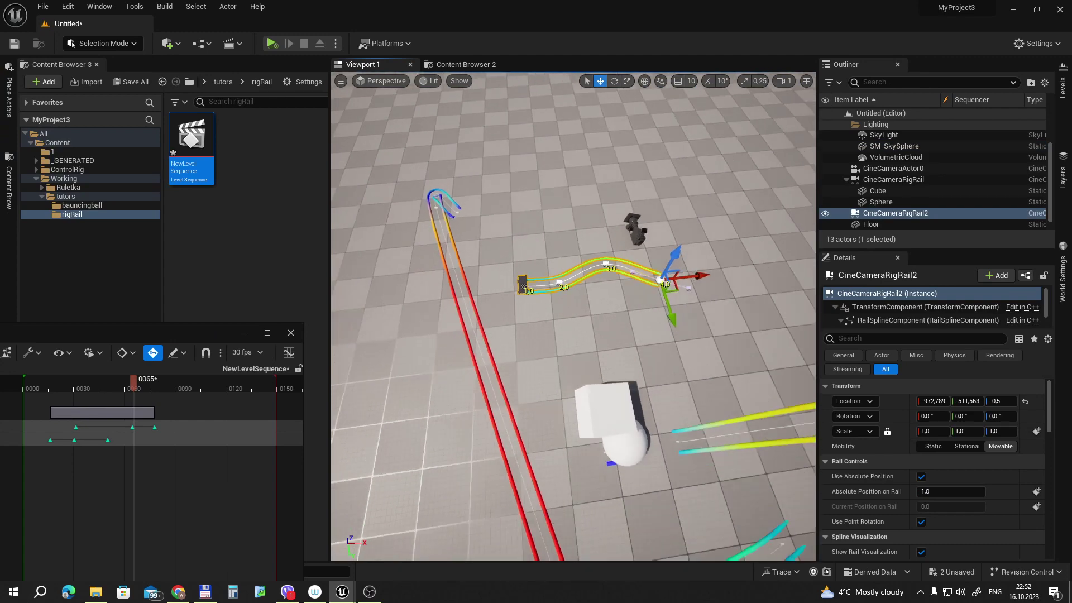
scroll(620, 305, down, 3)
alt+drag(610, 297, 655, 258)
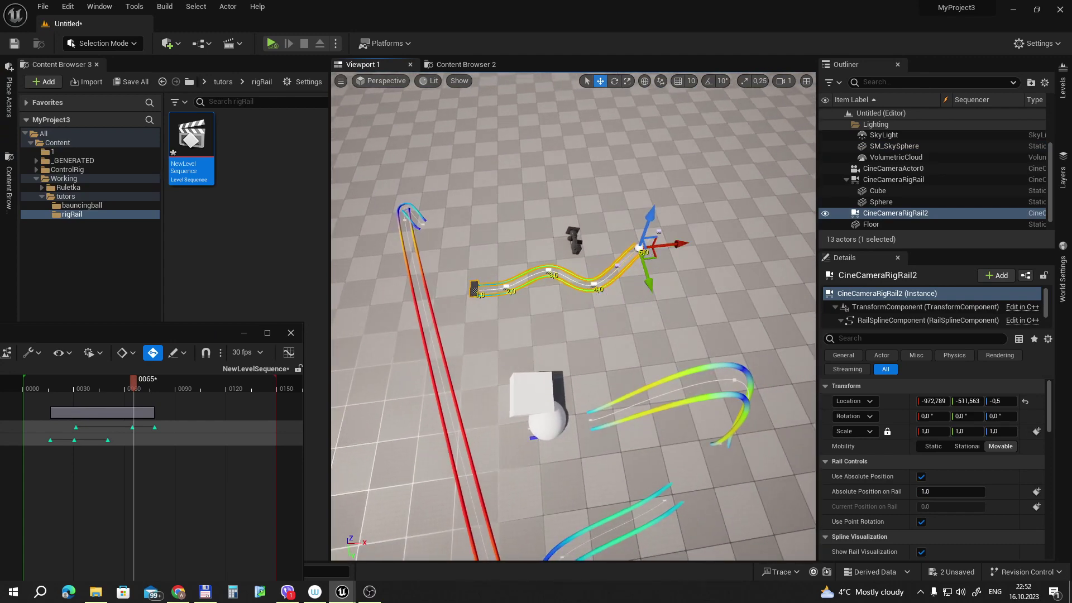
drag(526, 307, 526, 279)
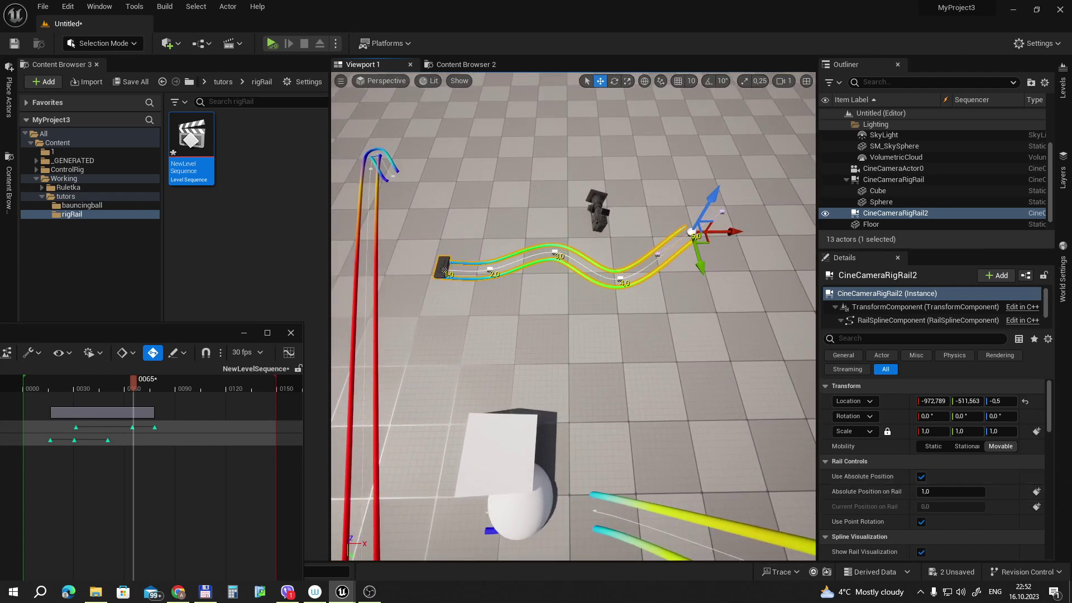
drag(620, 282, 799, 376)
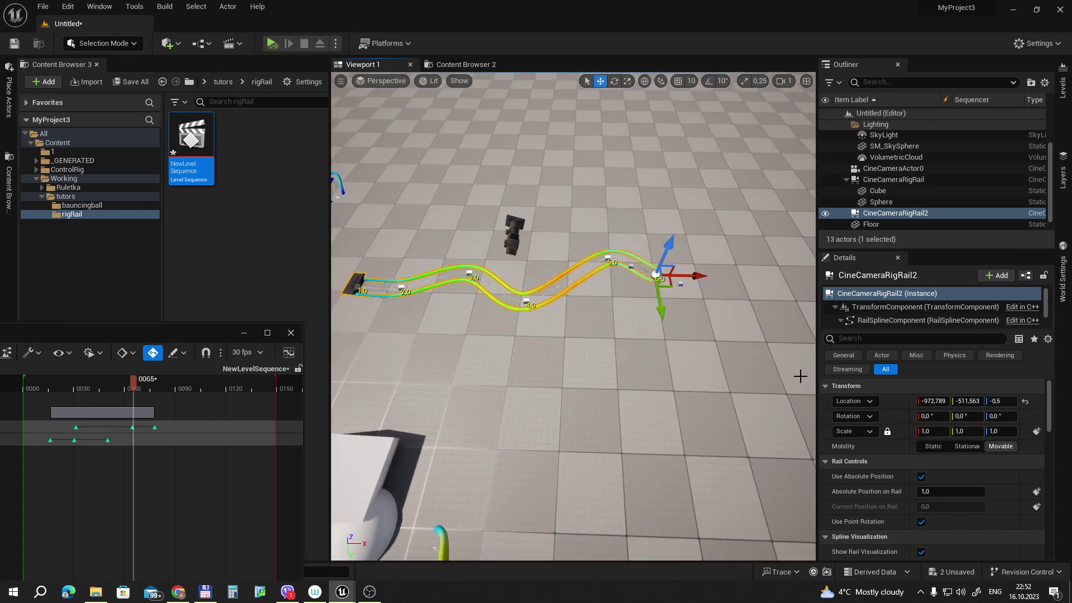
Step: Toggle Use Absolute Position off and back on, then extend the rail with points out to 8.0
click(921, 477)
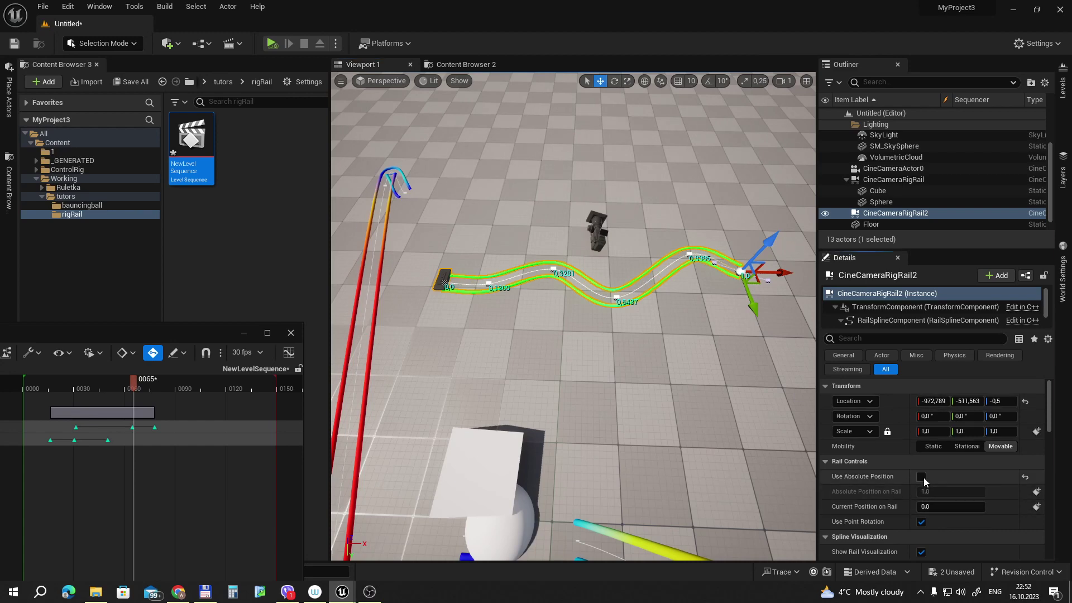
click(921, 478)
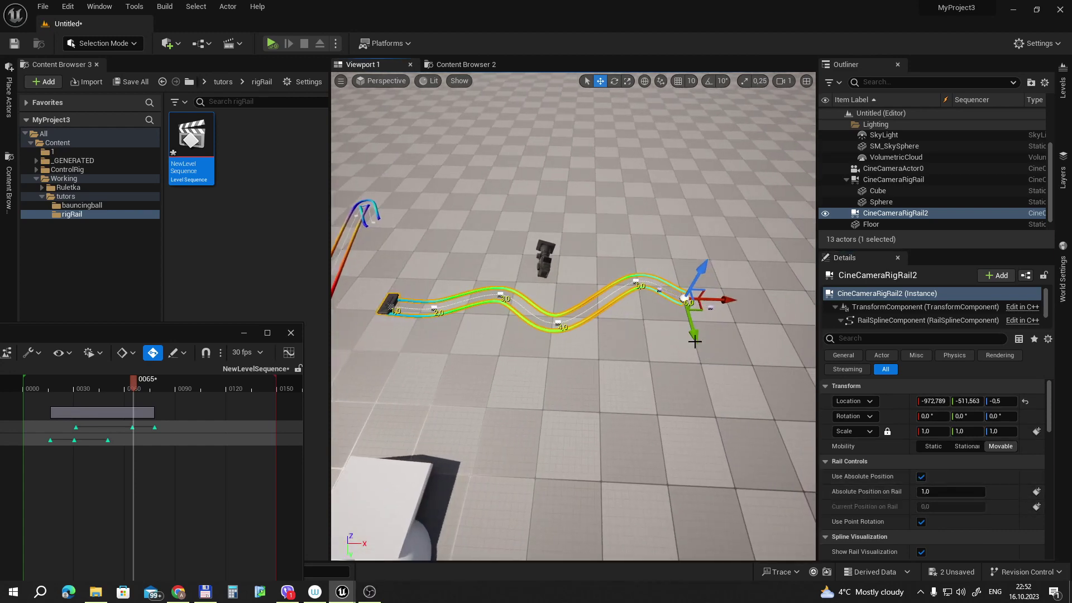
alt+drag(702, 313, 746, 299)
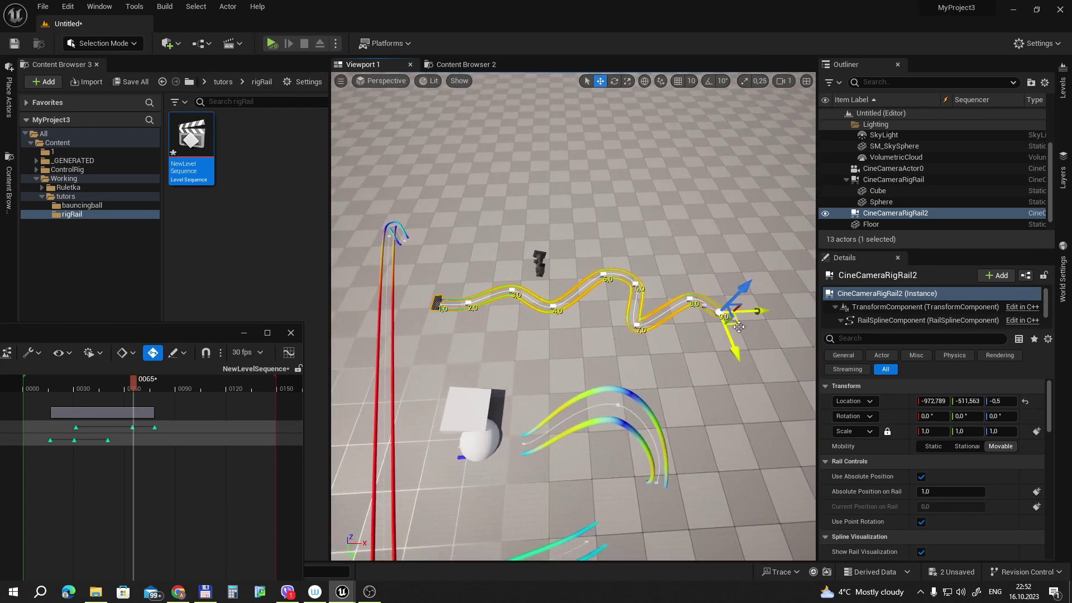
scroll(445, 282, up, 5)
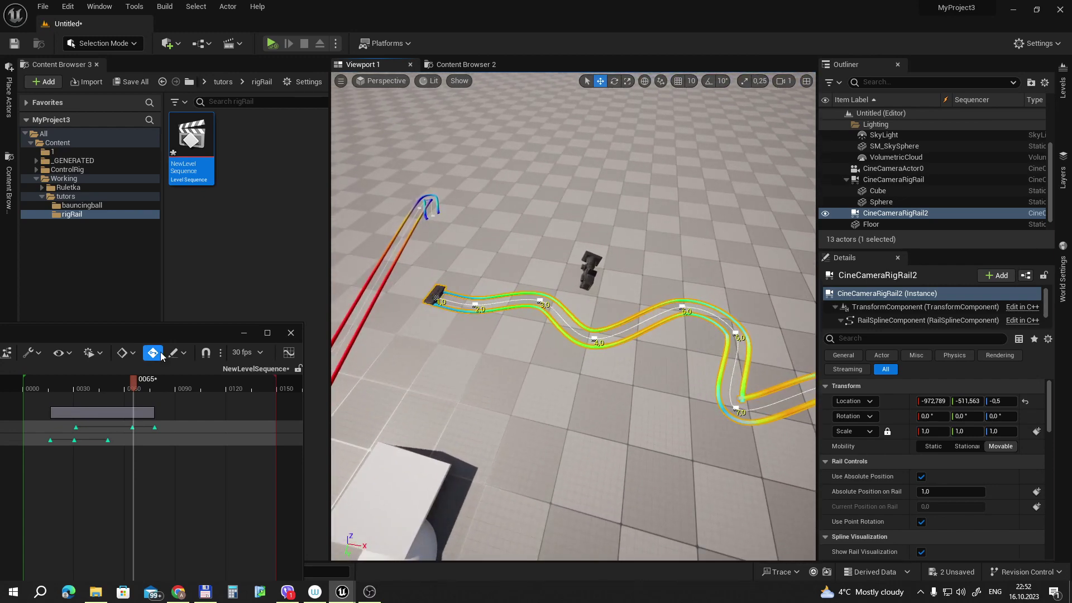
mouse_move(179, 331)
mouse_down()
mouse_move(389, 277)
mouse_move(200, 268)
mouse_up()
Step: Replace the old rig rail track in Sequencer with a CineCameraRigRail2 track
click(139, 359)
key(Delete)
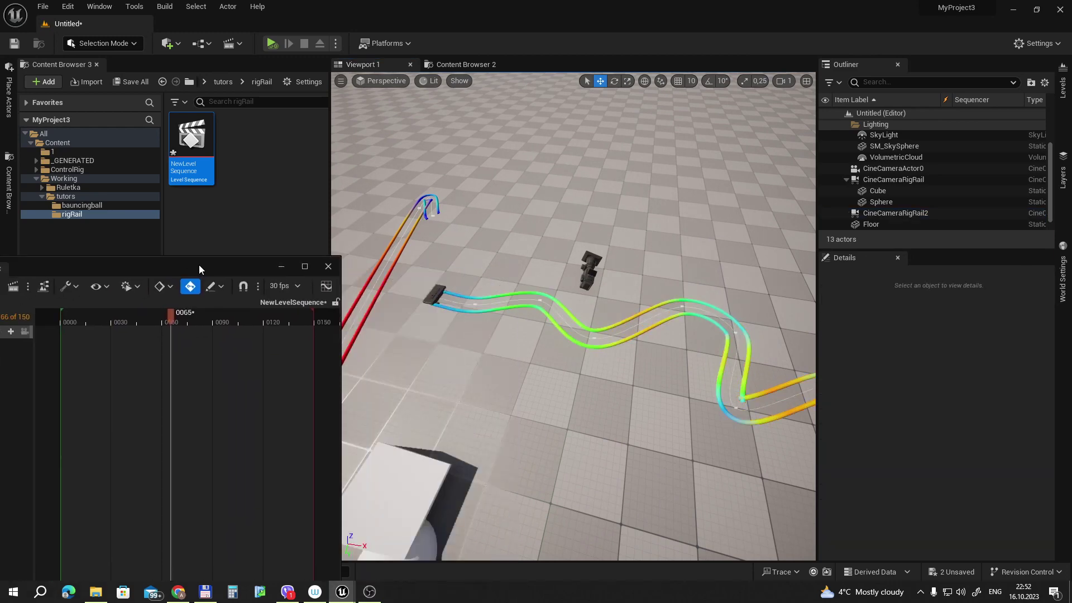
click(433, 294)
click(877, 214)
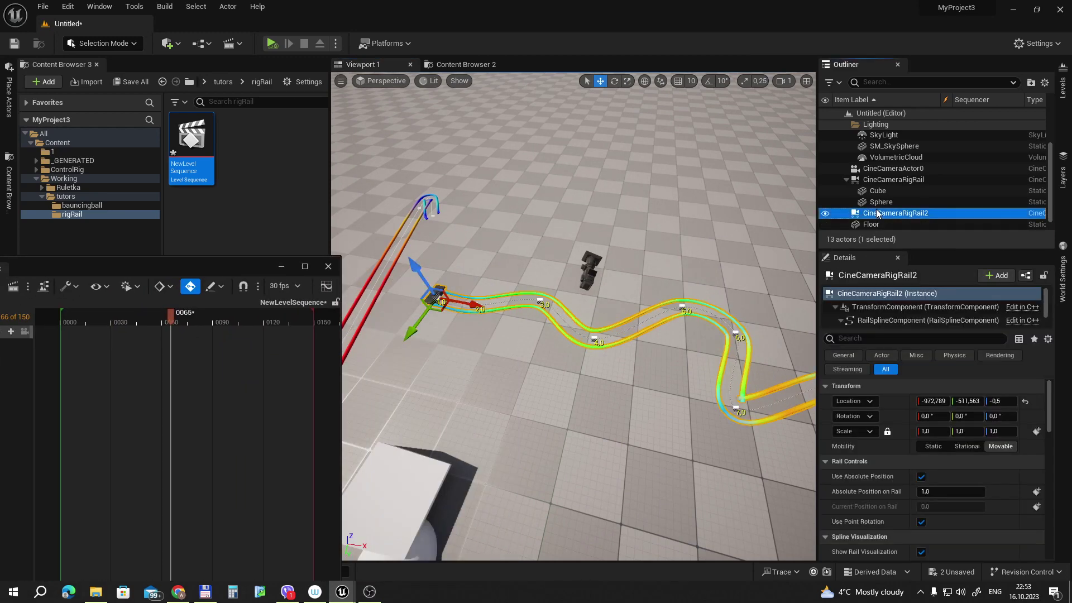
drag(233, 350, 233, 351)
drag(137, 274, 199, 256)
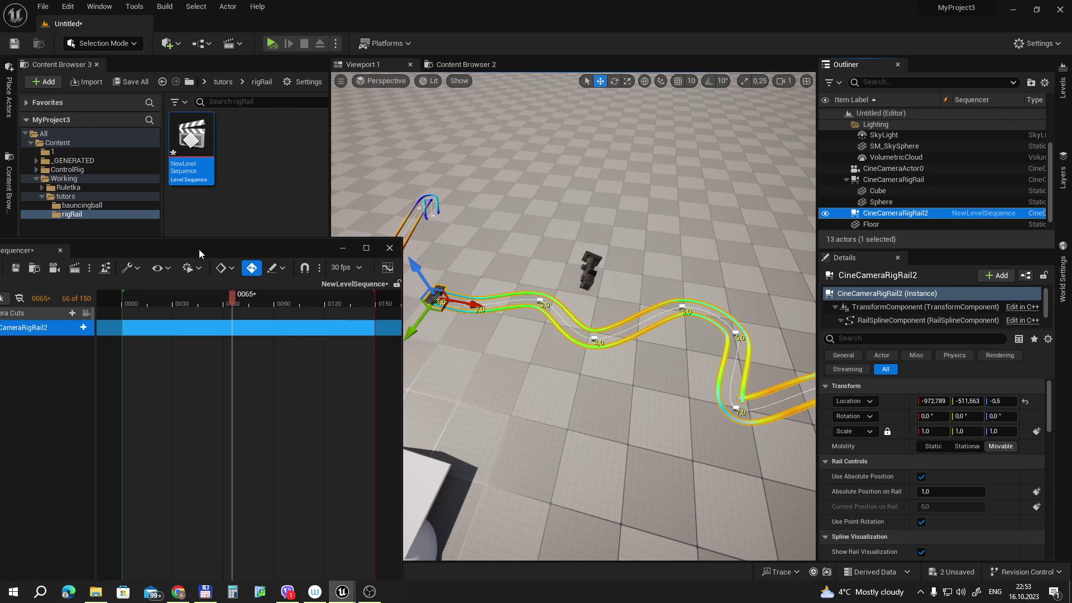
Step: Key Absolute Position on Rail at 1.0 on frame 0011 and 6.888 on frame 0074
drag(233, 300, 141, 304)
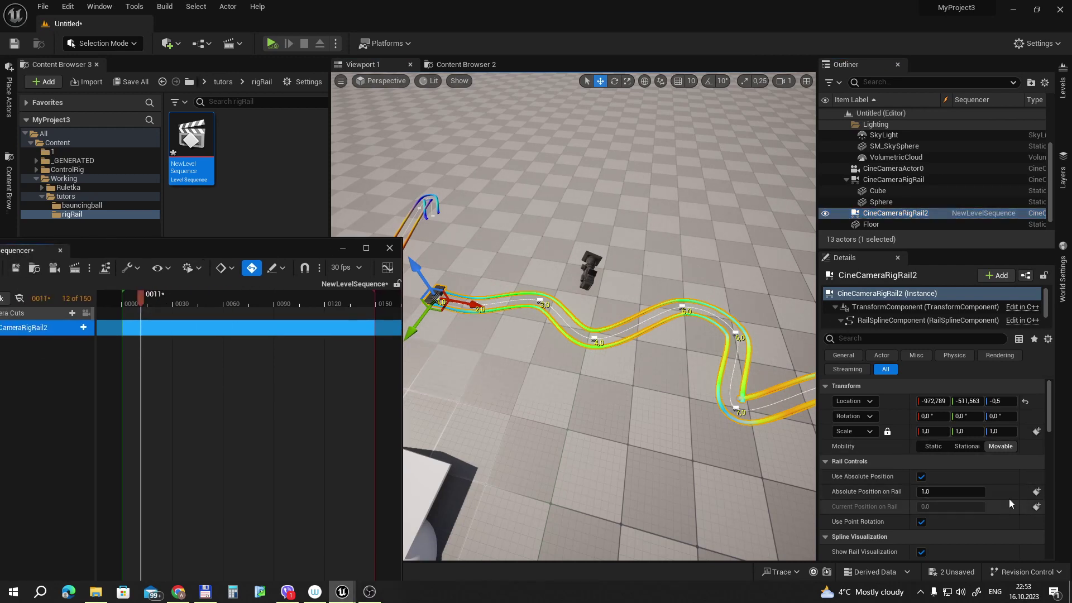
click(1037, 491)
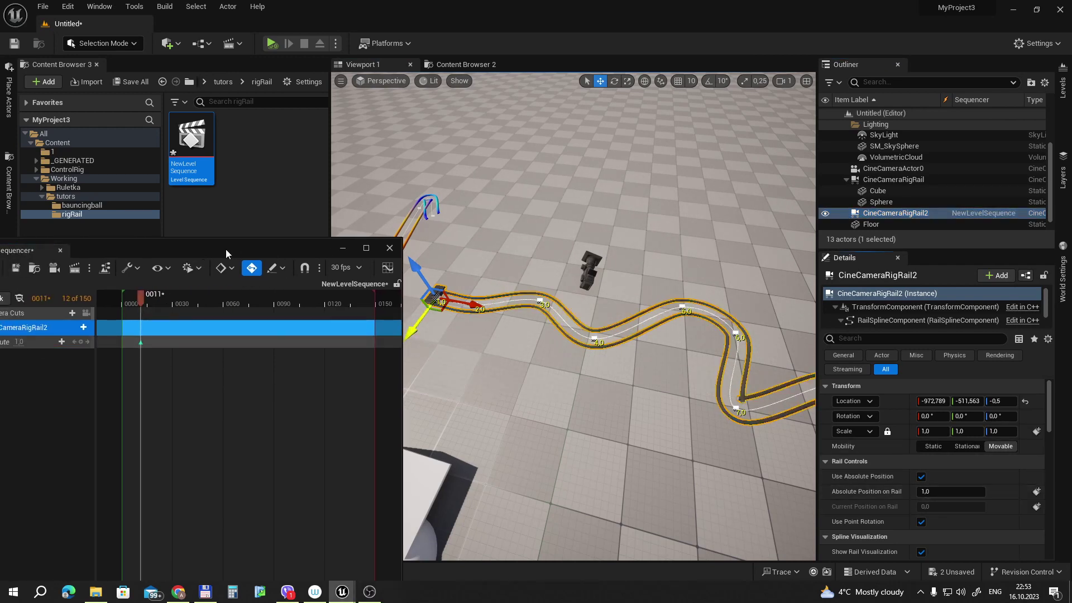
drag(150, 299, 248, 303)
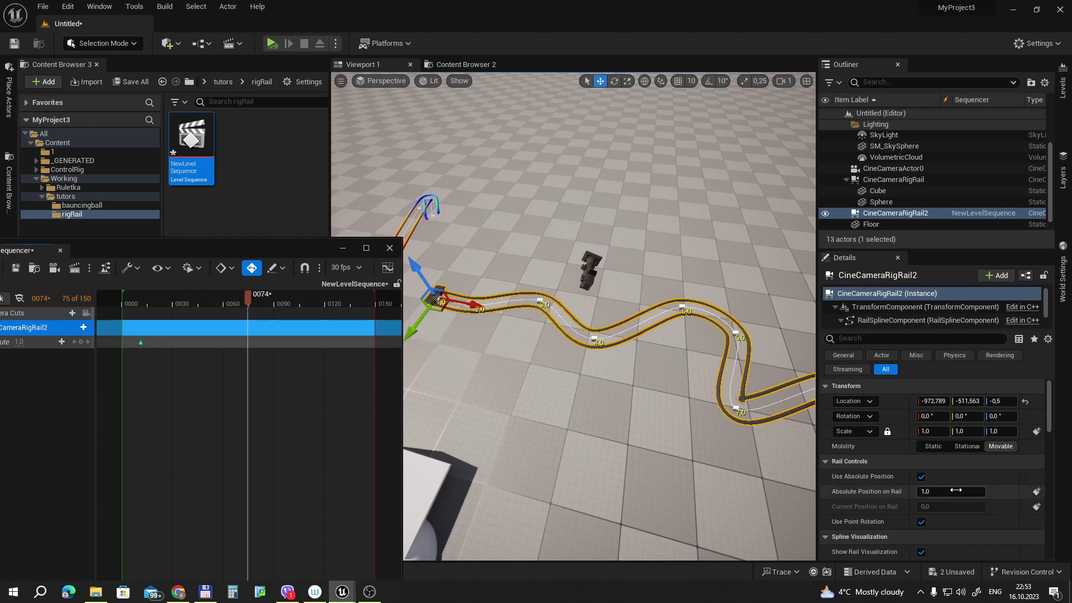
mouse_move(956, 491)
mouse_down()
mouse_move(982, 492)
mouse_move(955, 486)
mouse_up()
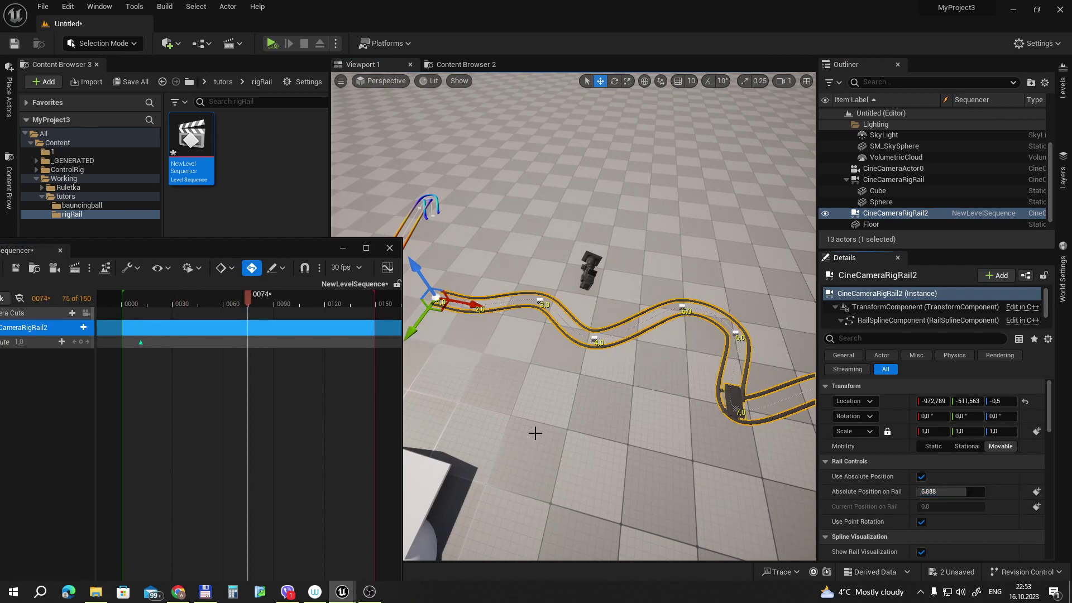
click(1035, 492)
scroll(573, 335, down, 3)
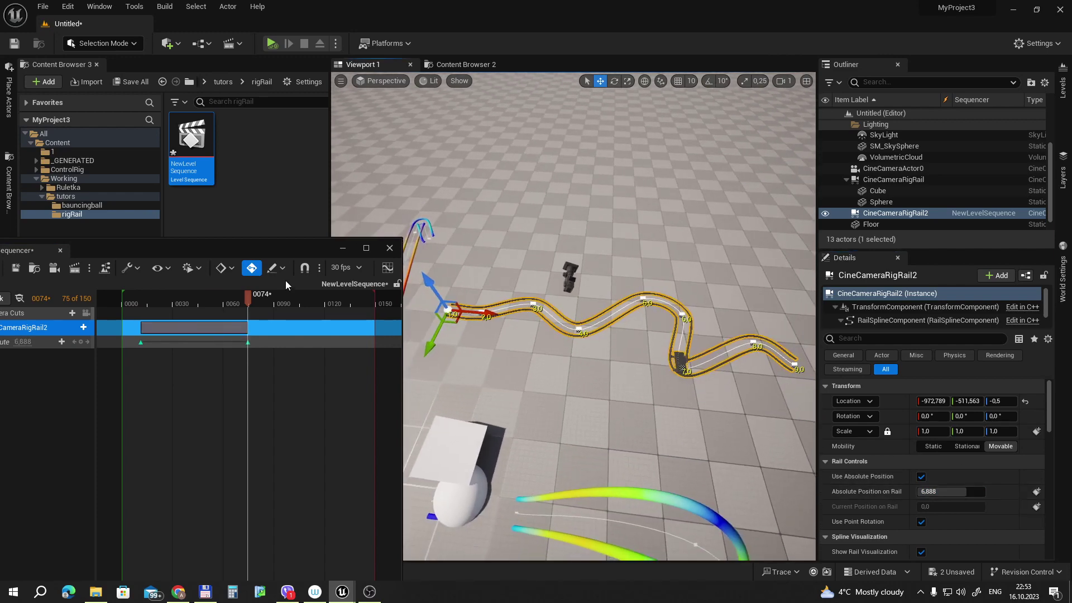
drag(254, 298, 256, 306)
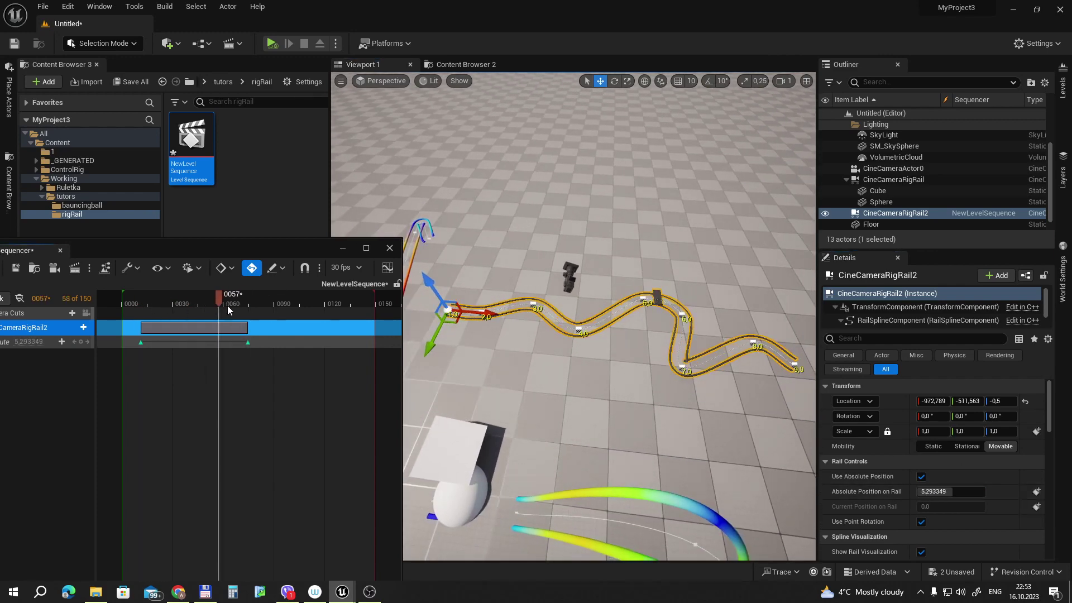
Step: Add new rail points beyond point 9.0 and delete spline point 4.0
middle_drag(793, 363, 711, 330)
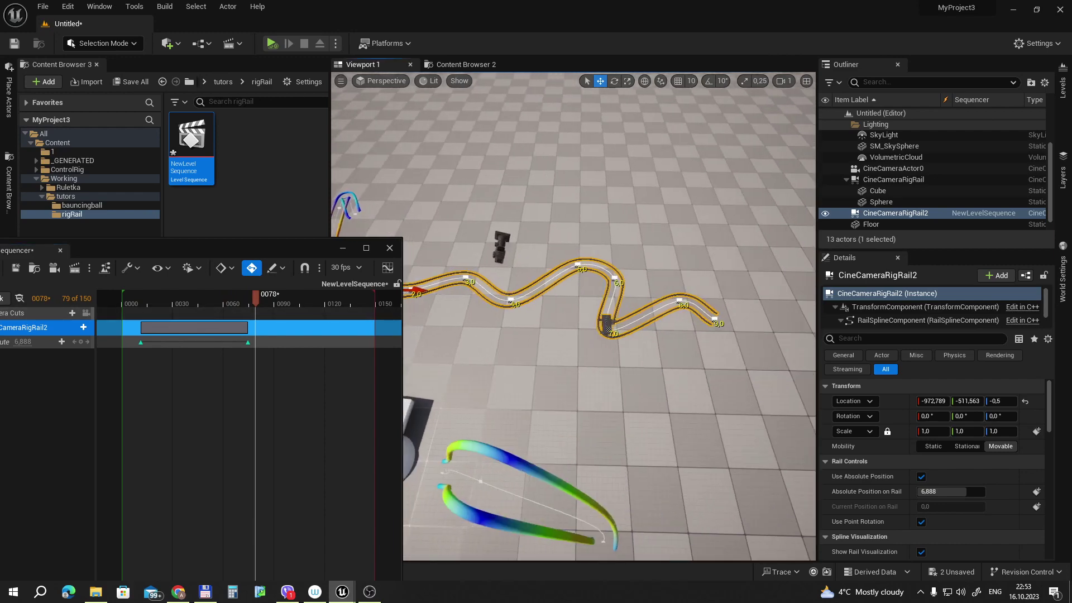
click(709, 327)
mouse_move(723, 333)
alt+mouse_down()
mouse_move(739, 287)
mouse_move(733, 261)
mouse_move(665, 209)
alt+mouse_up()
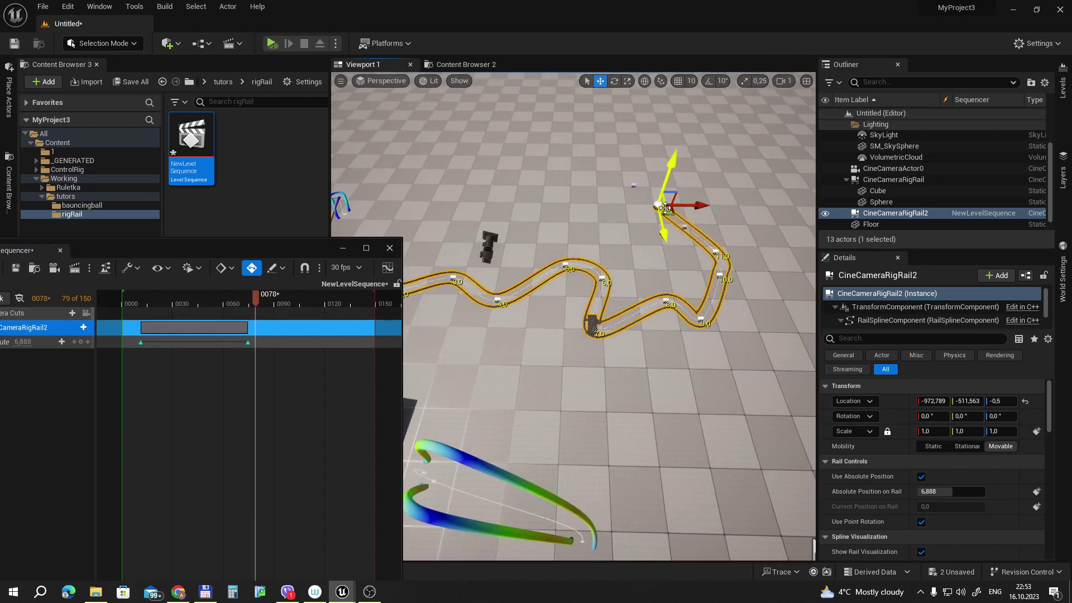
right_drag(672, 217, 642, 218)
click(546, 277)
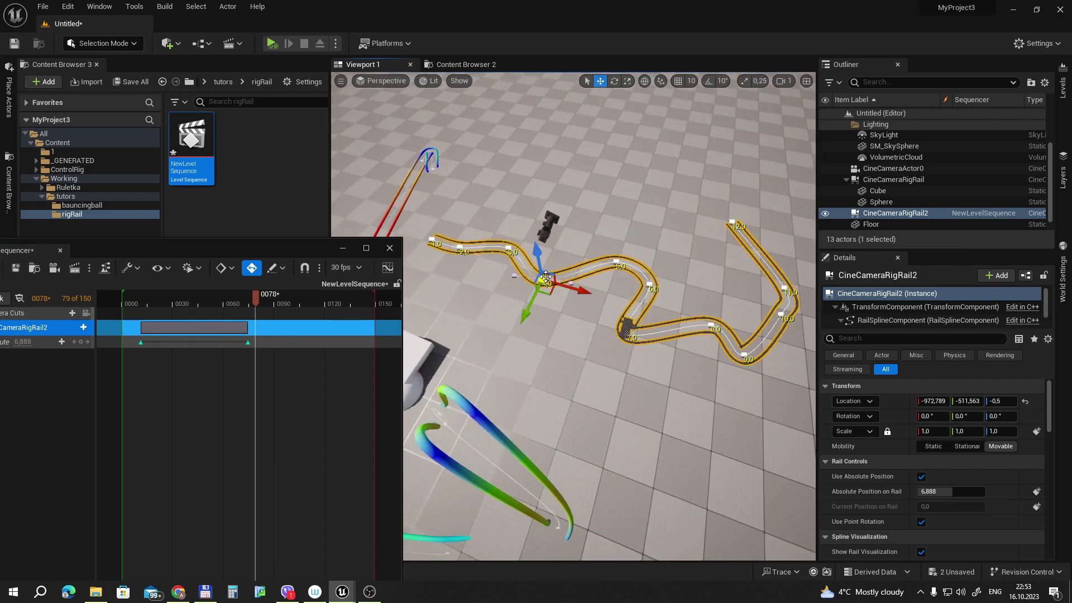
key(Delete)
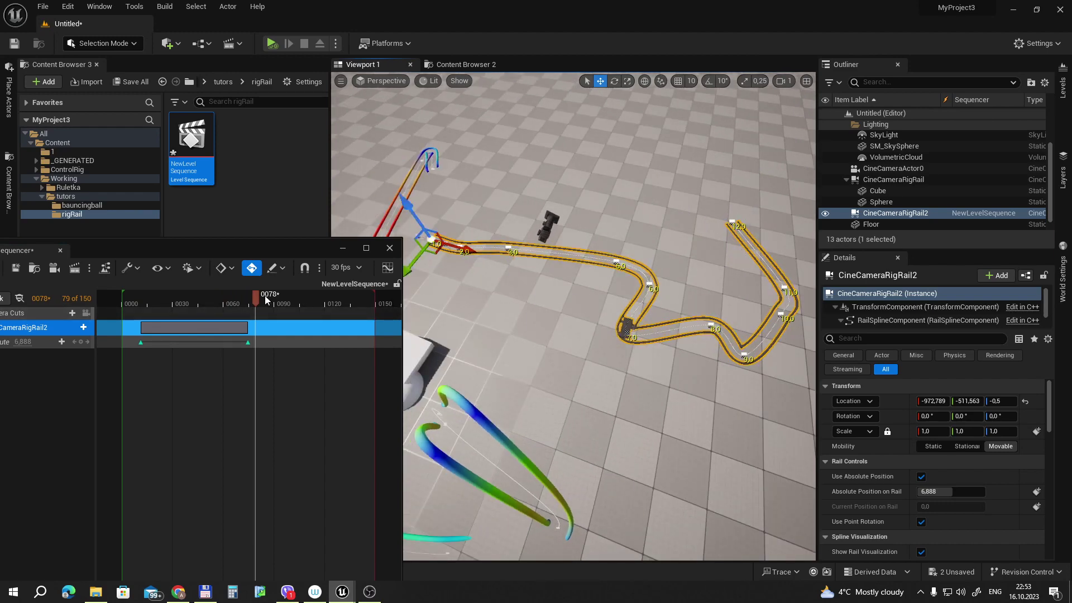
Step: Scrub the Sequencer playhead back and forth to watch the camera slide along the rail
click(151, 302)
drag(152, 300, 250, 304)
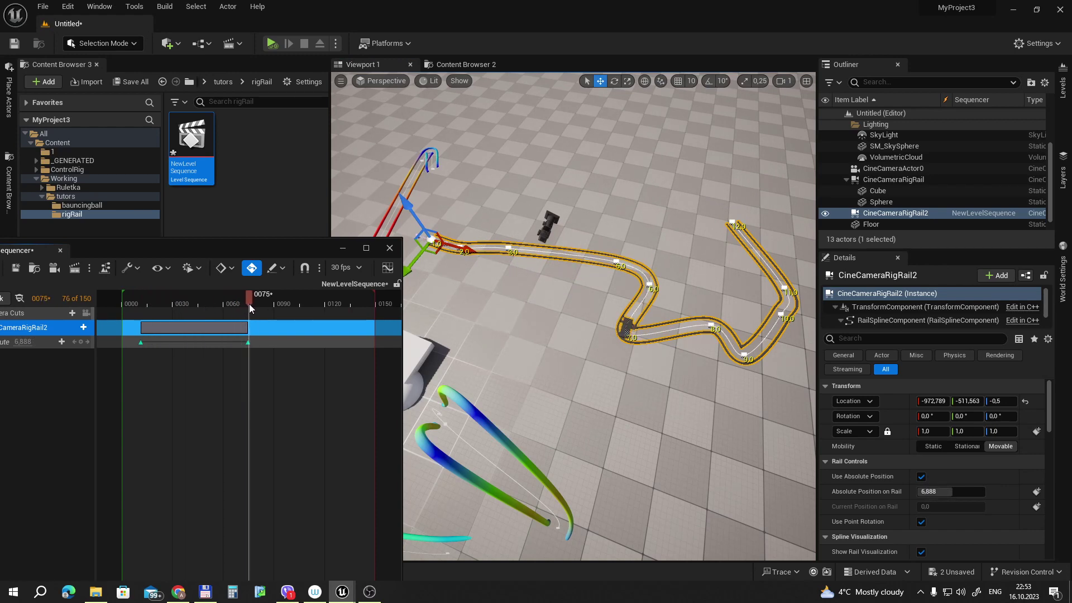
drag(249, 304, 196, 304)
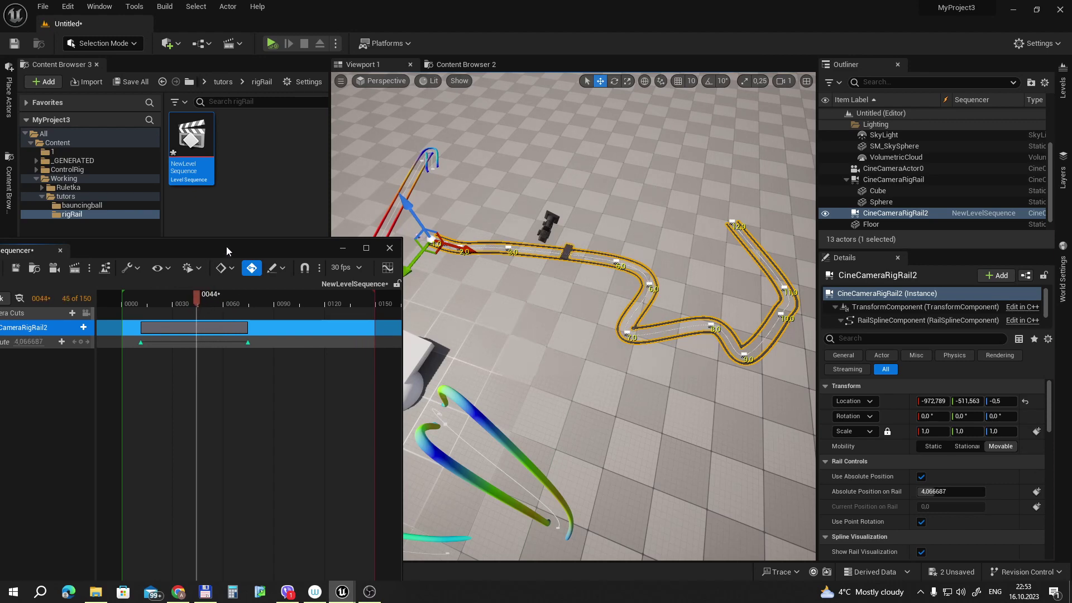
right_drag(579, 333, 376, 289)
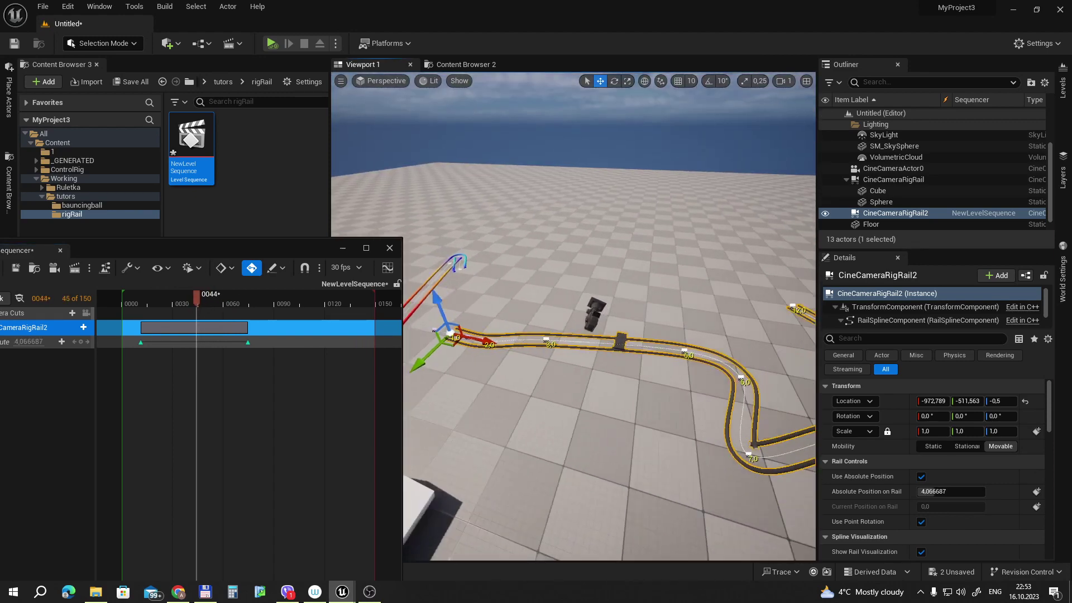
mouse_move(190, 303)
mouse_down()
mouse_move(166, 310)
mouse_move(213, 314)
mouse_up()
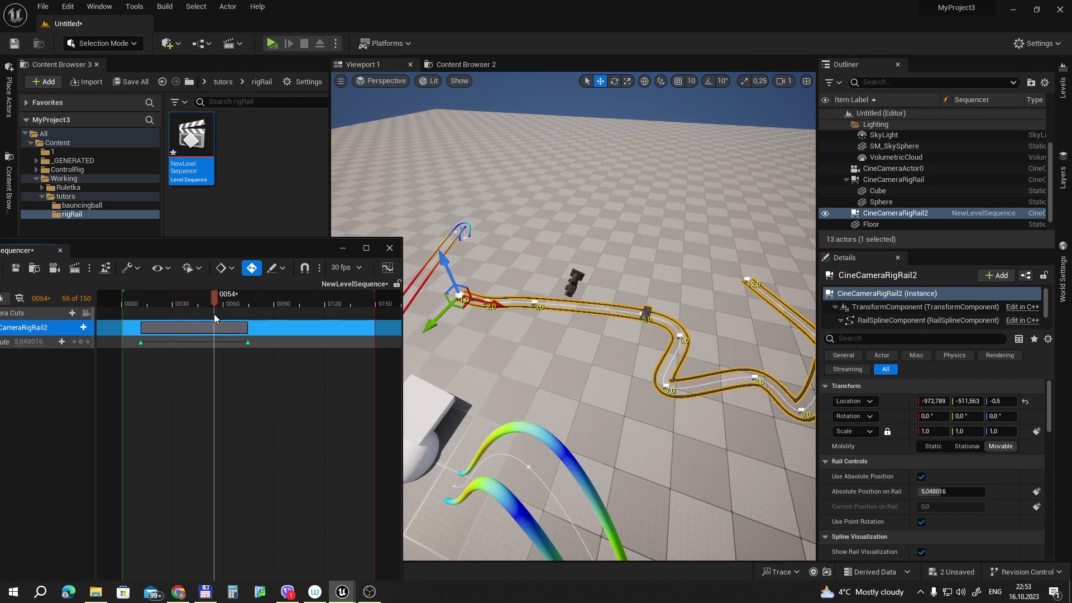
Step: Raise spline point 5.0 high and play the sequence from frame 17 to check the ride
drag(644, 312, 690, 180)
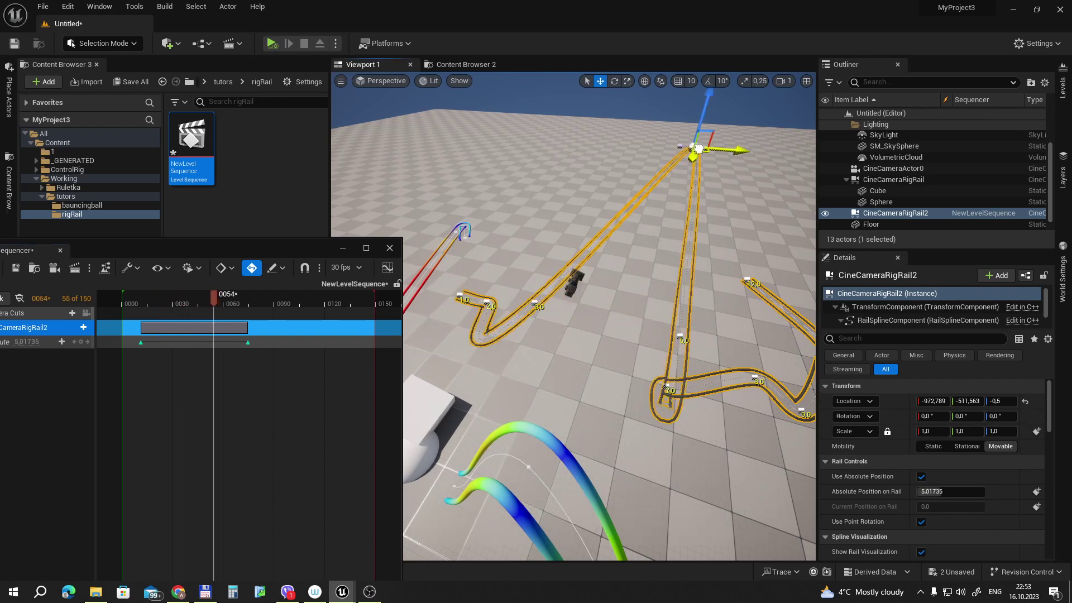
click(151, 296)
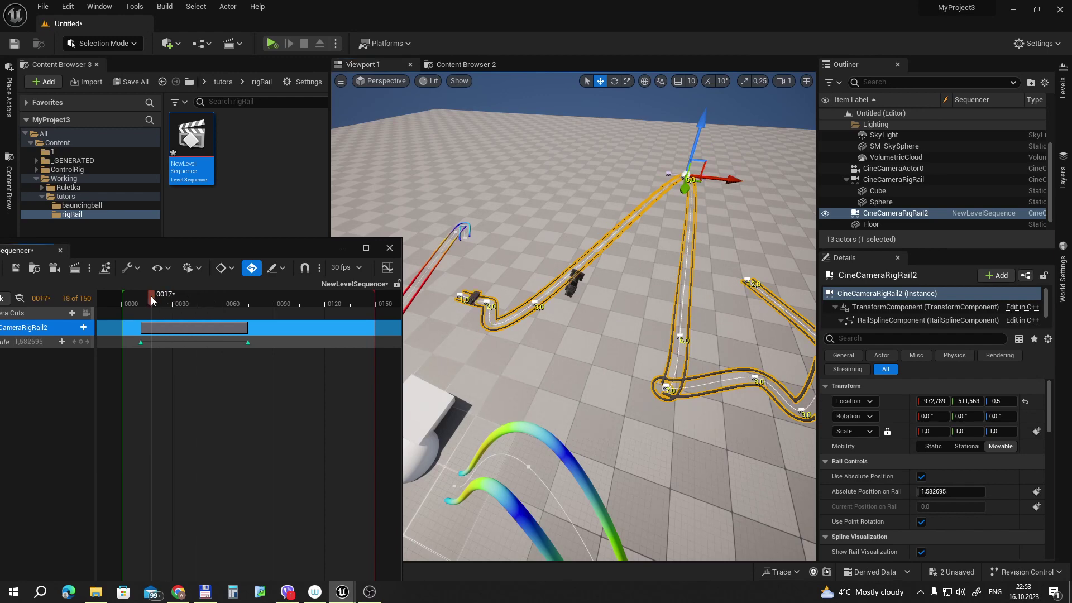
key(space)
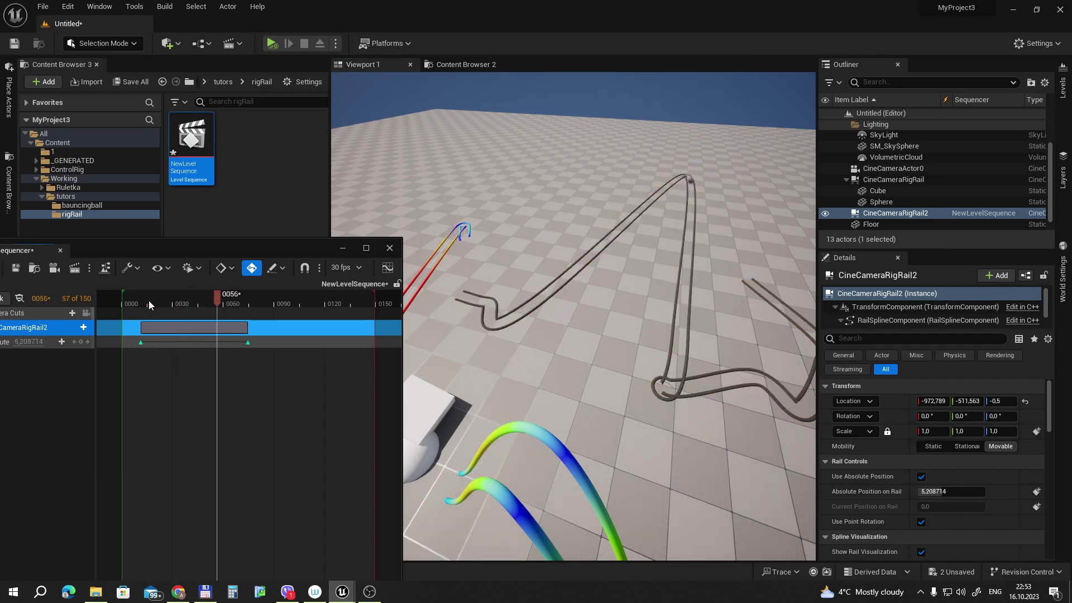
key(space)
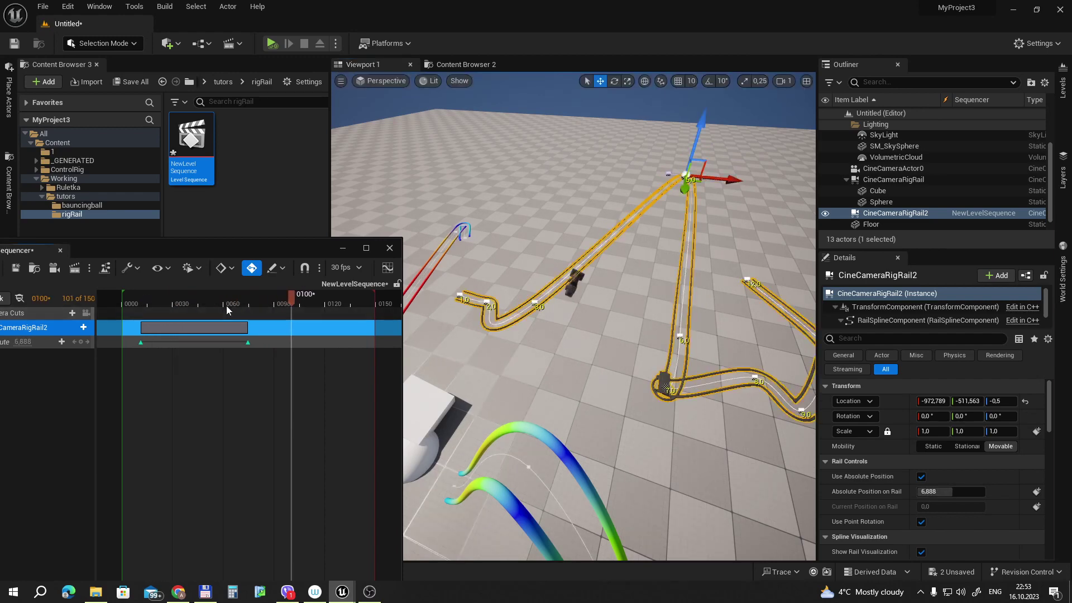
click(171, 300)
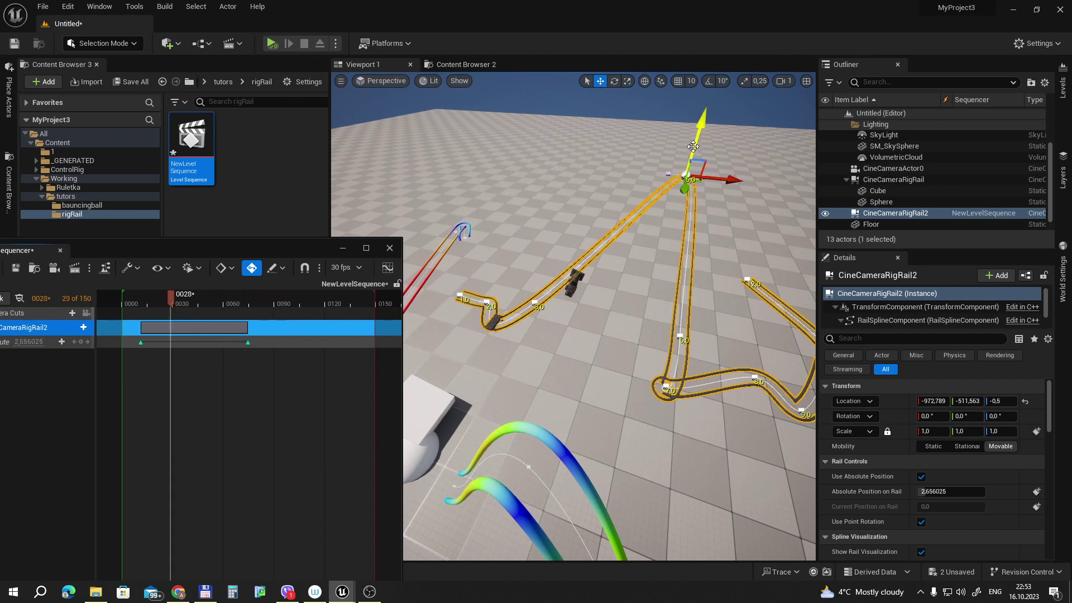
Step: Lower point 5.0, shift it along X, and toggle Use Absolute Position off and back on
mouse_move(685, 188)
mouse_down()
mouse_move(631, 255)
mouse_move(662, 129)
mouse_move(602, 312)
mouse_up()
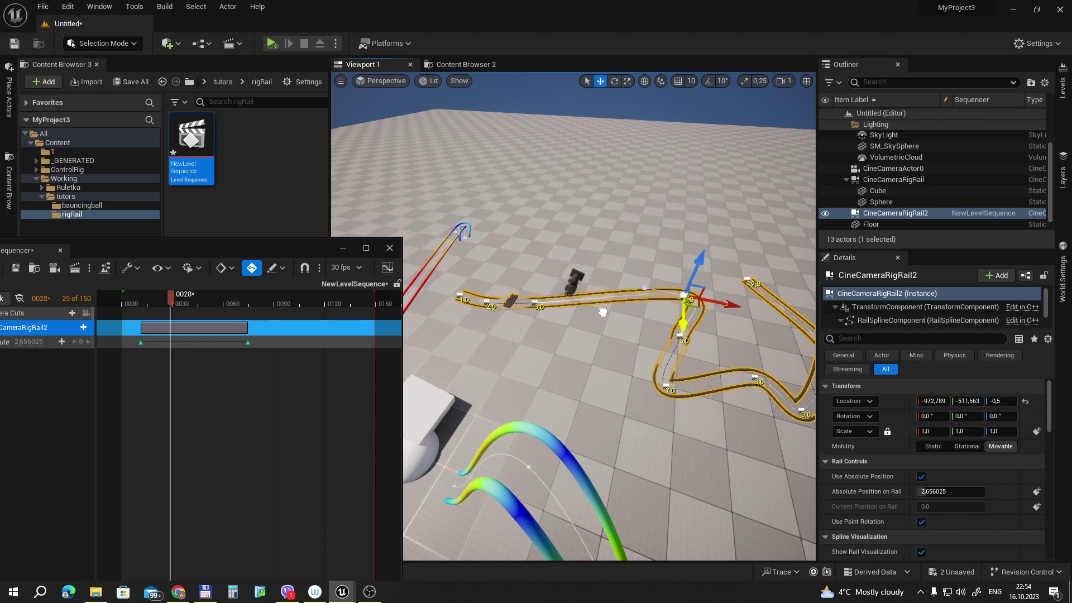
drag(699, 303, 629, 340)
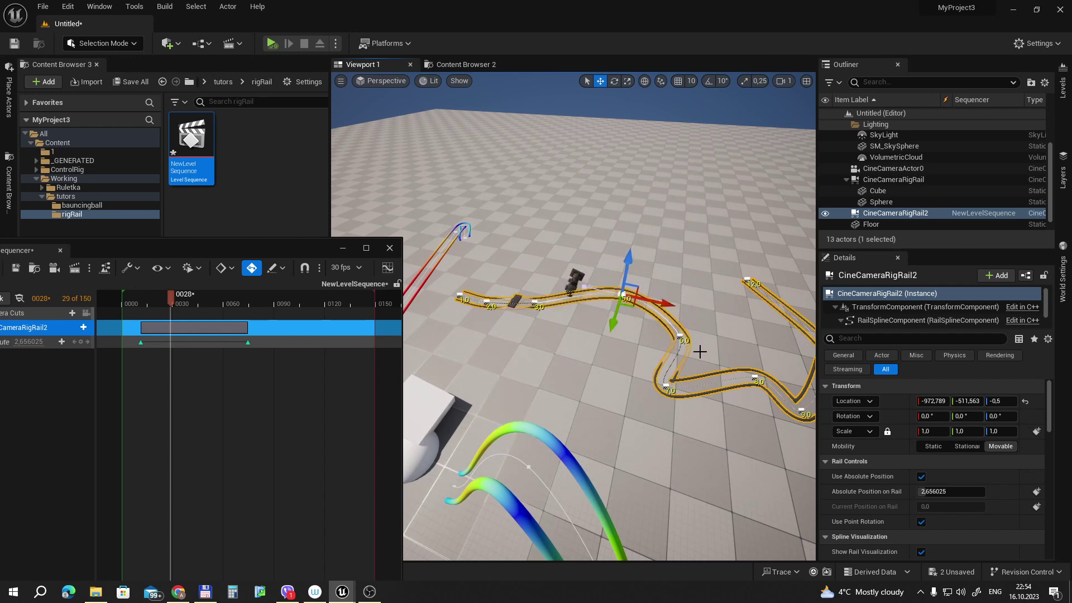
right_drag(680, 316, 686, 301)
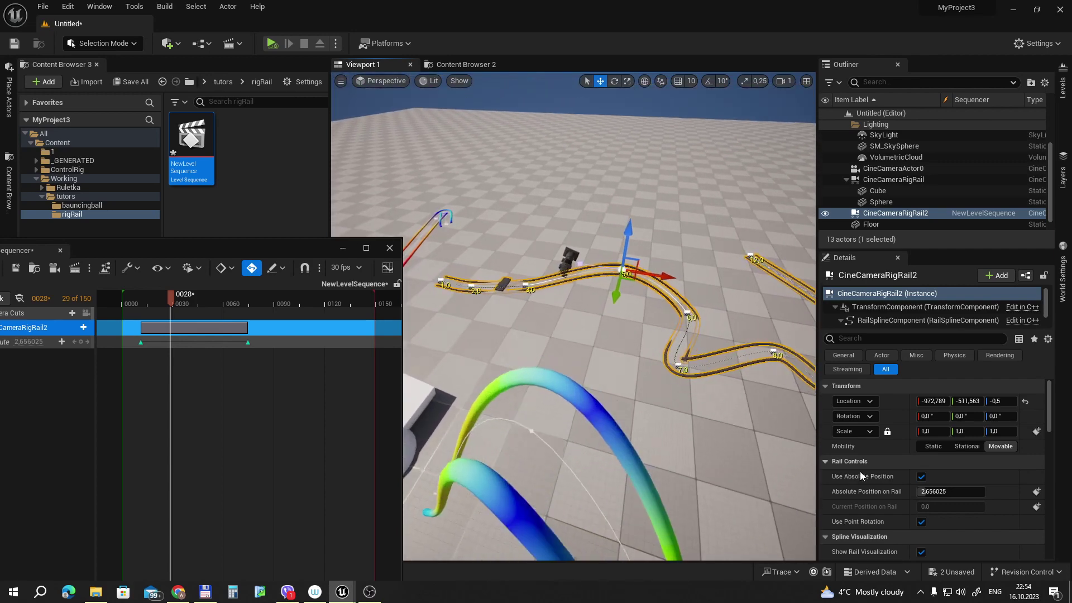
click(921, 477)
mouse_move(555, 341)
right_down()
mouse_move(592, 335)
mouse_move(555, 340)
mouse_move(689, 397)
right_up()
click(922, 476)
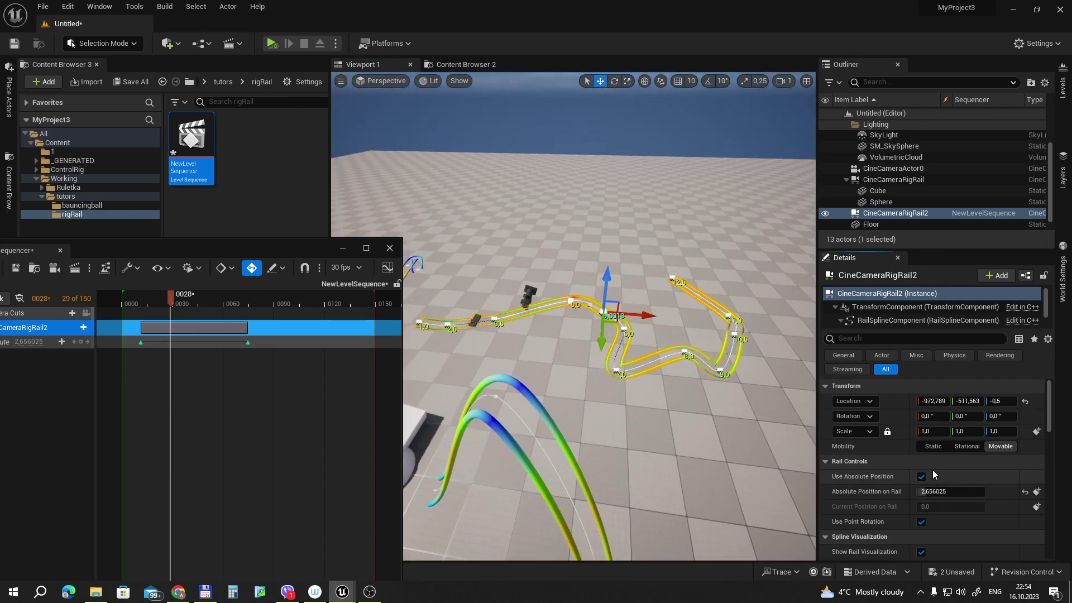
right_drag(582, 378, 566, 327)
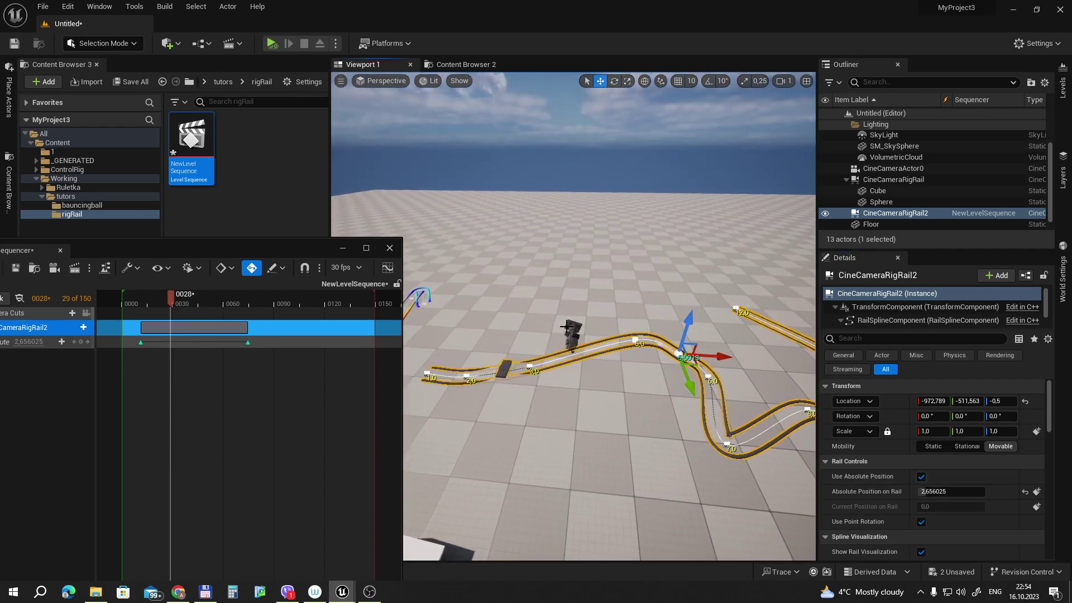
Step: Attach CineCameraActor0 to CineCameraRigRail2 in the Outliner
click(571, 332)
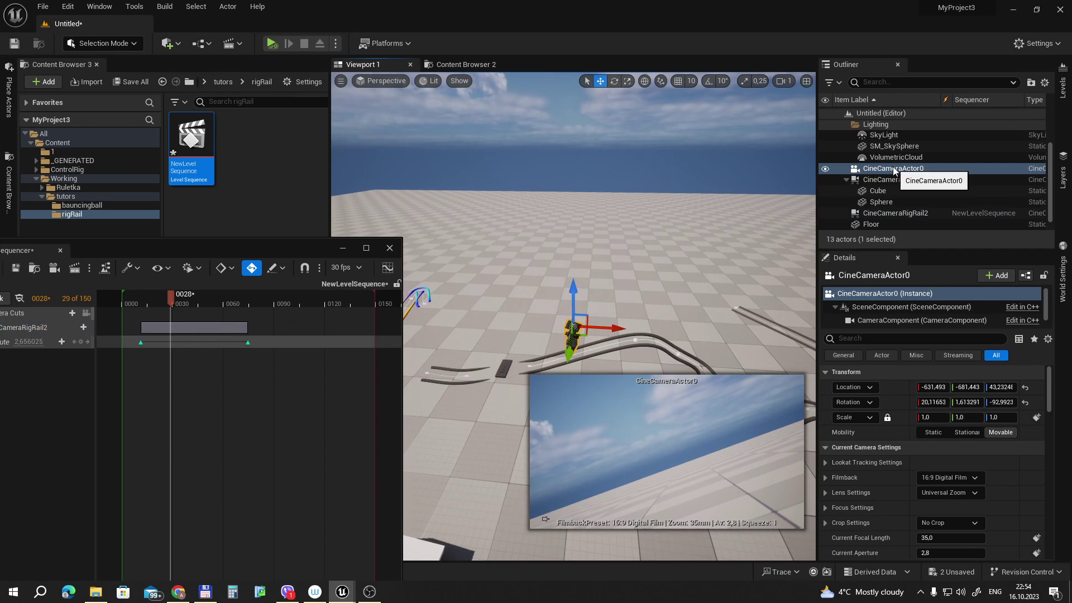
scroll(908, 213, down, 1)
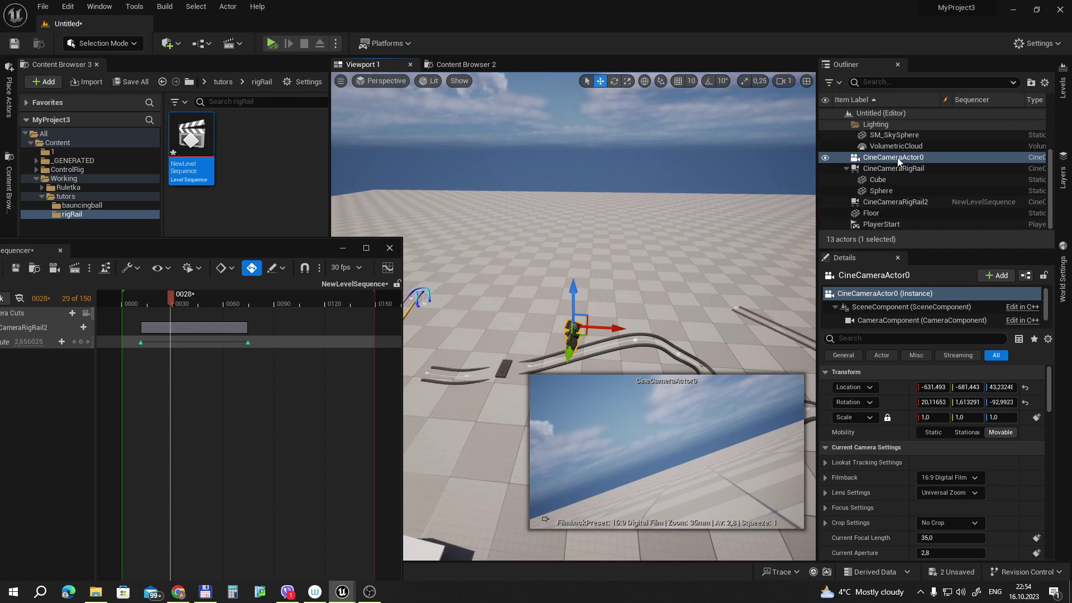
drag(898, 161, 907, 202)
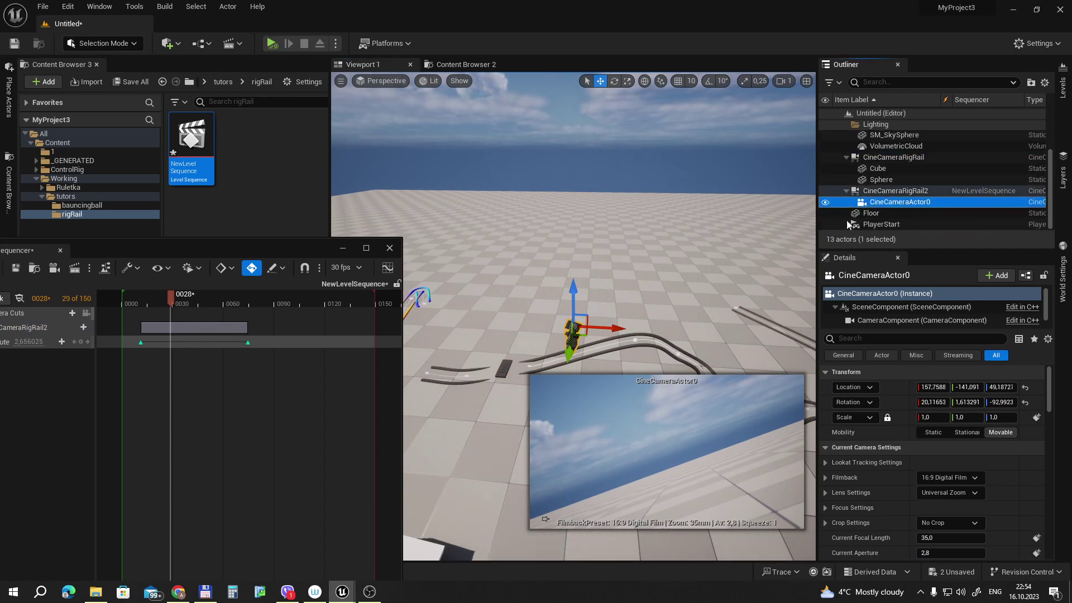
key(f)
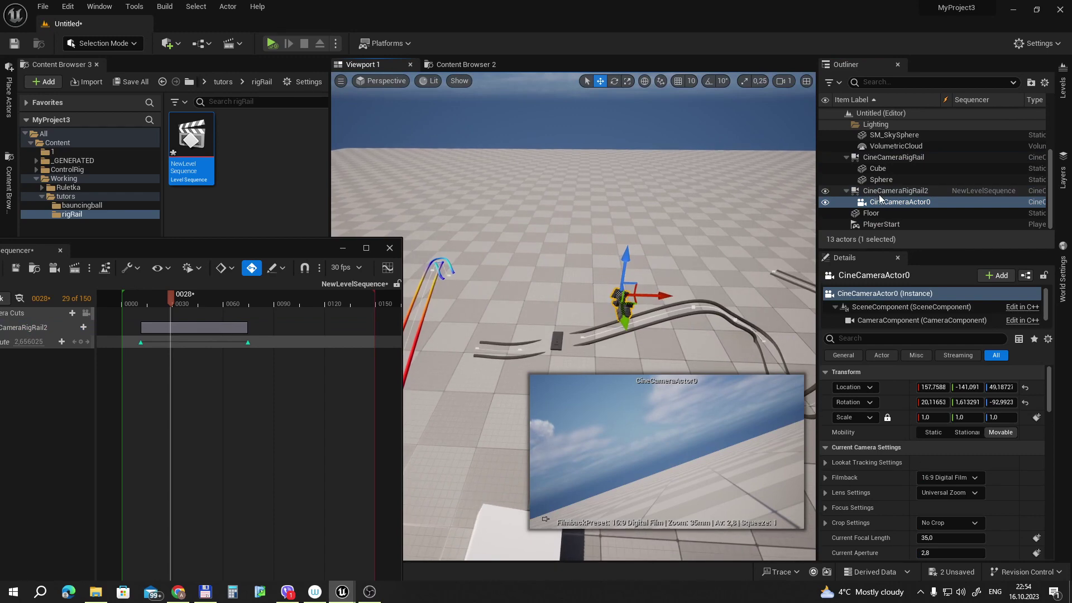
Step: Uncheck Use Point Rotation on CineCameraRigRail2 and scrub to check the level camera
click(612, 311)
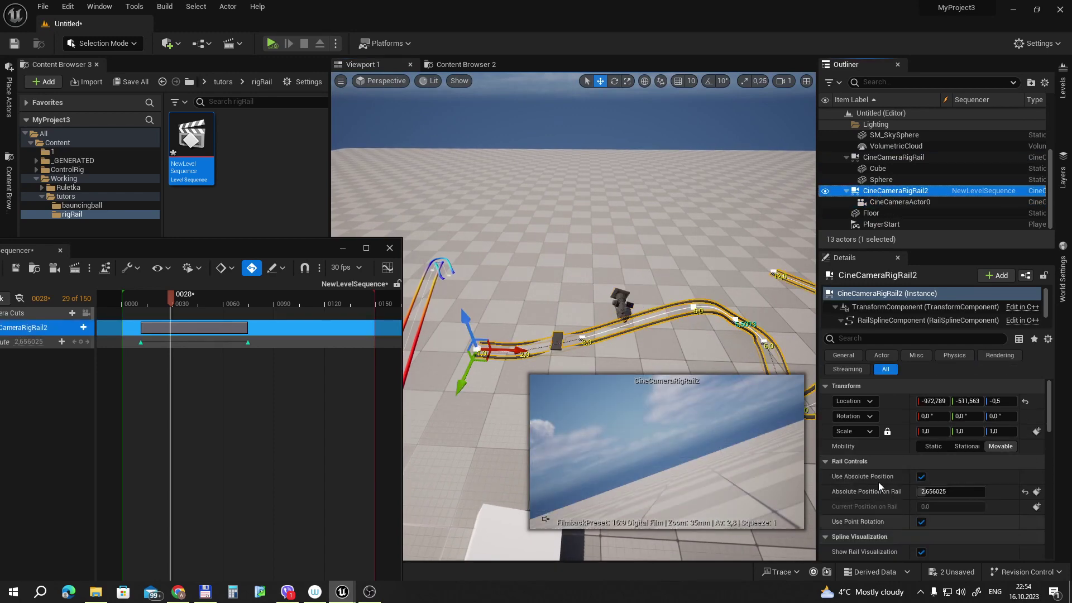
drag(168, 294, 187, 294)
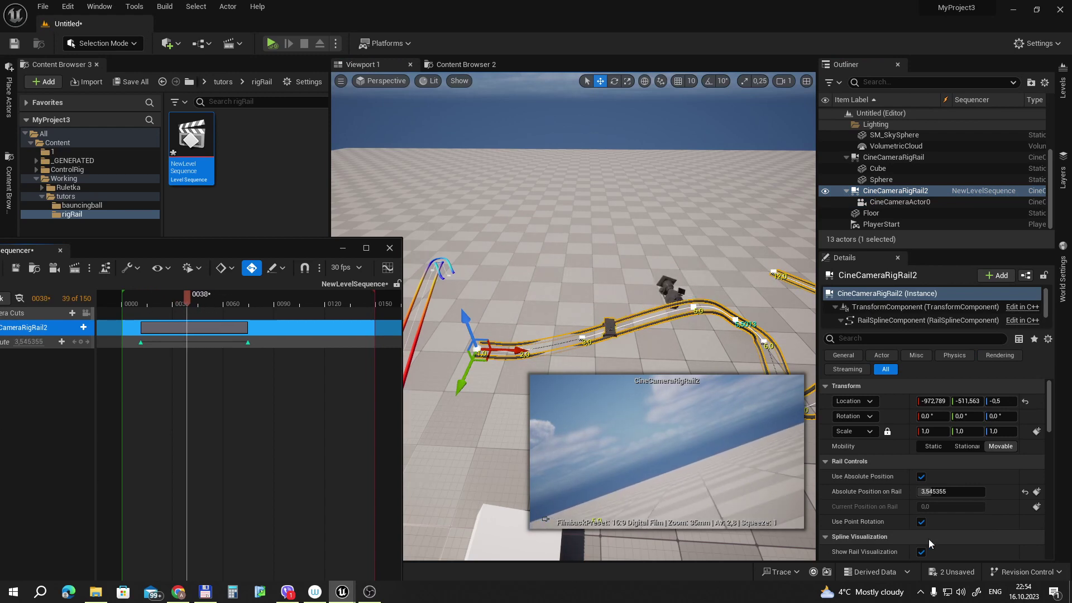
click(921, 521)
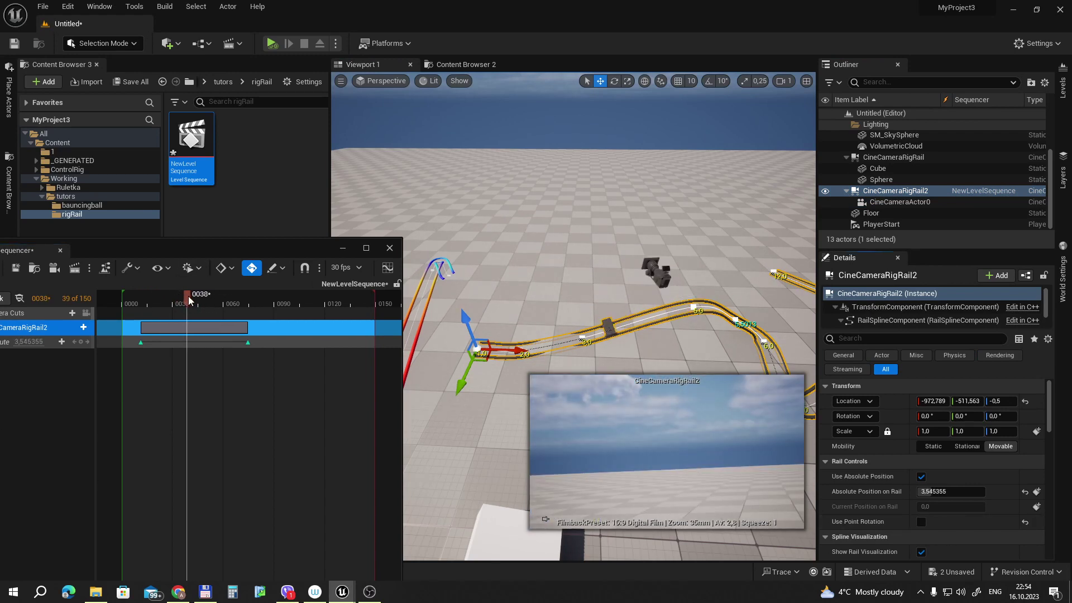
mouse_move(188, 295)
mouse_down()
mouse_move(231, 290)
mouse_move(183, 277)
mouse_up()
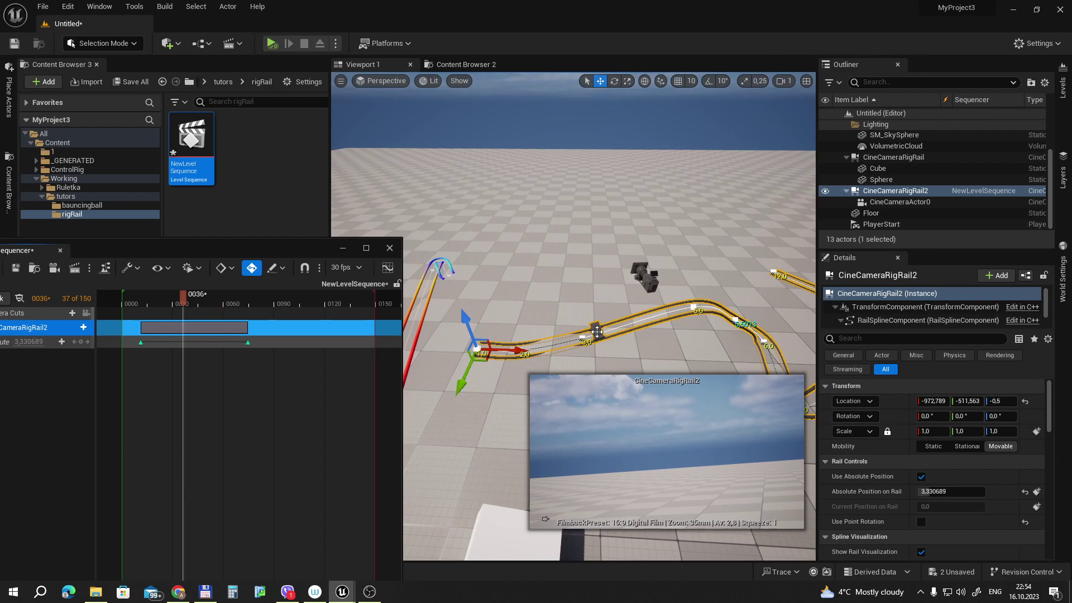
Step: Place a Cube from the Basic shapes in the level and set it to Movable
click(8, 95)
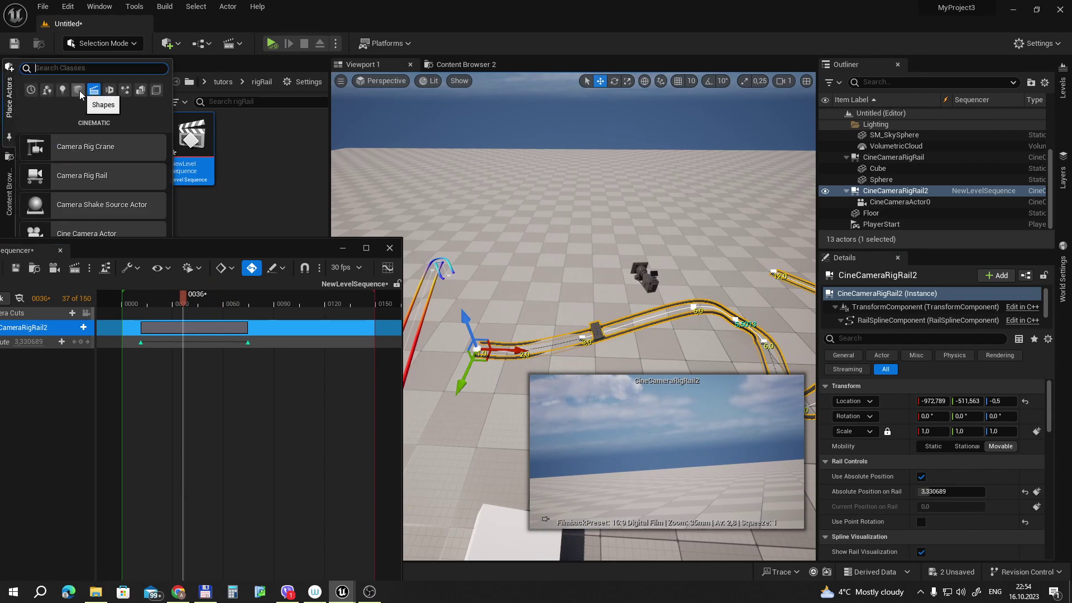
click(78, 89)
drag(71, 166, 639, 360)
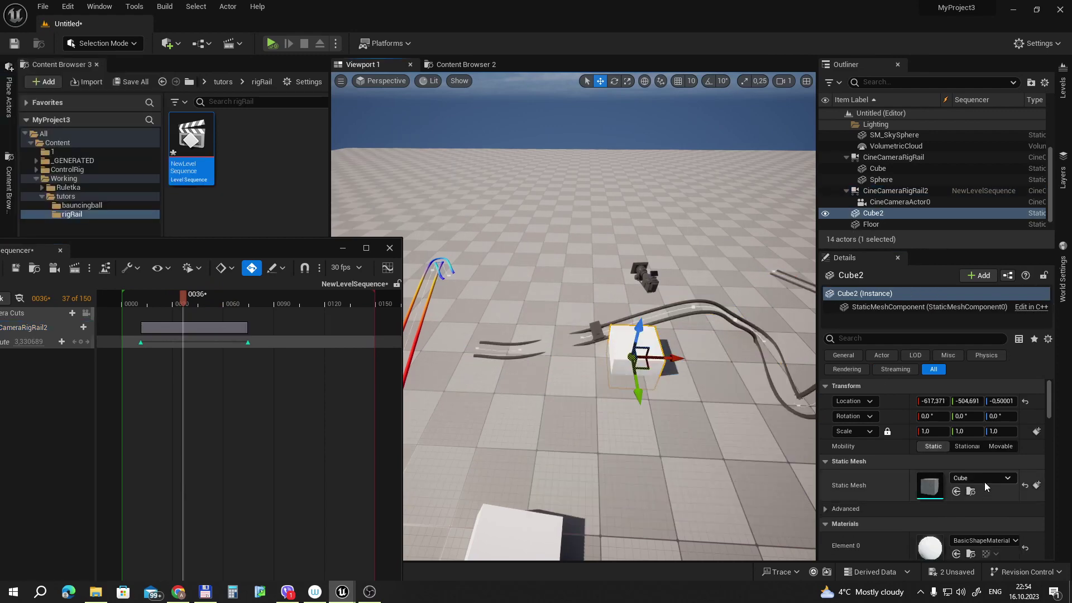
scroll(995, 535, down, 2)
click(1000, 411)
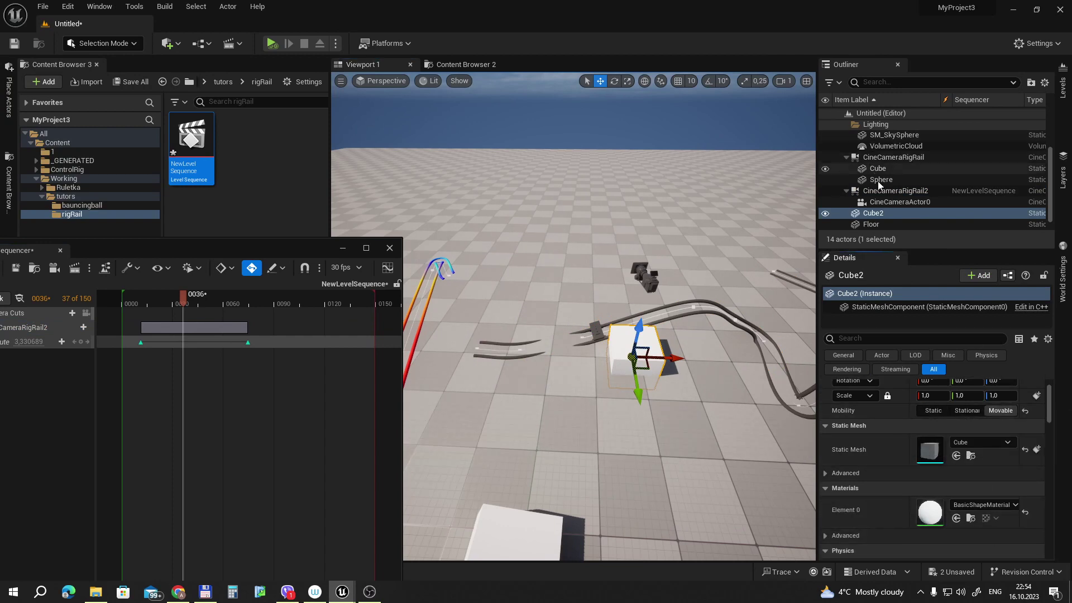
Step: Parent Cube2 under CineCameraRigRail2 and scroll the rig's Details to Attachment
drag(882, 217, 893, 192)
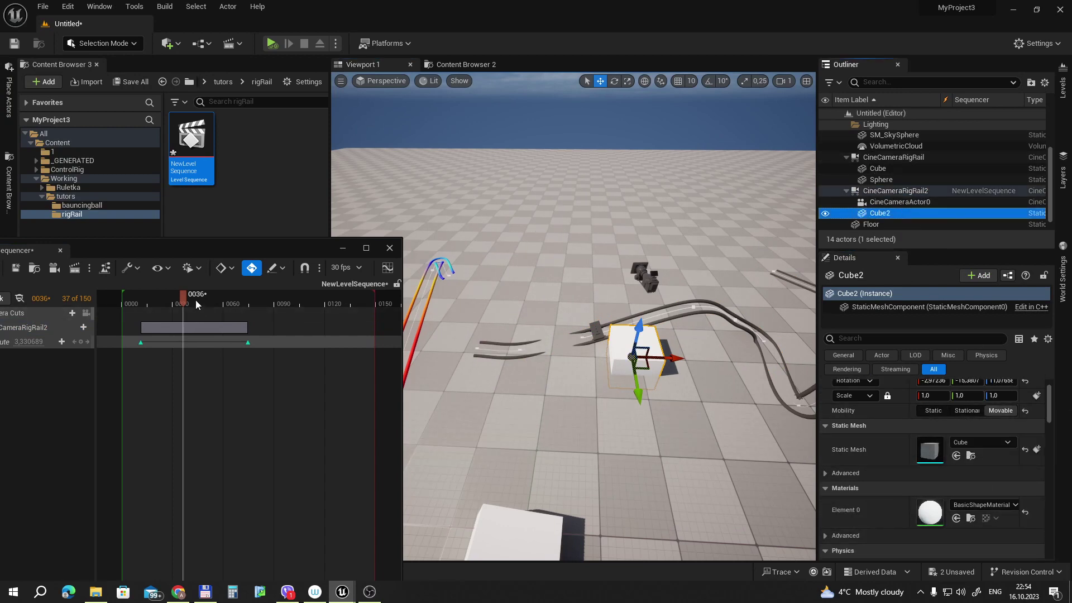
mouse_move(196, 300)
mouse_down()
mouse_move(173, 296)
mouse_move(207, 294)
mouse_move(177, 295)
mouse_up()
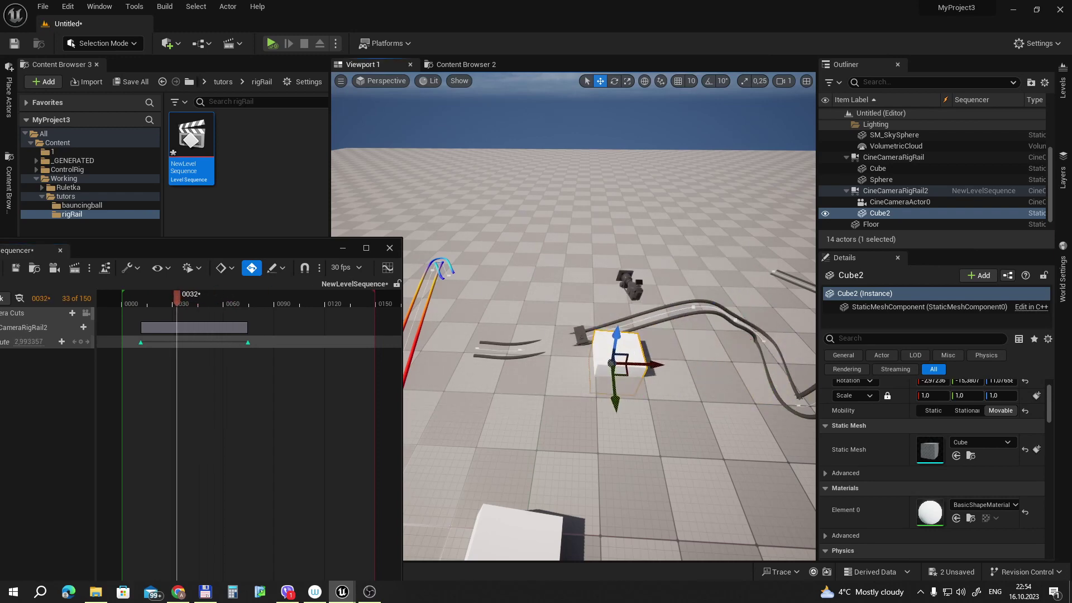
click(34, 327)
scroll(922, 491, down, 10)
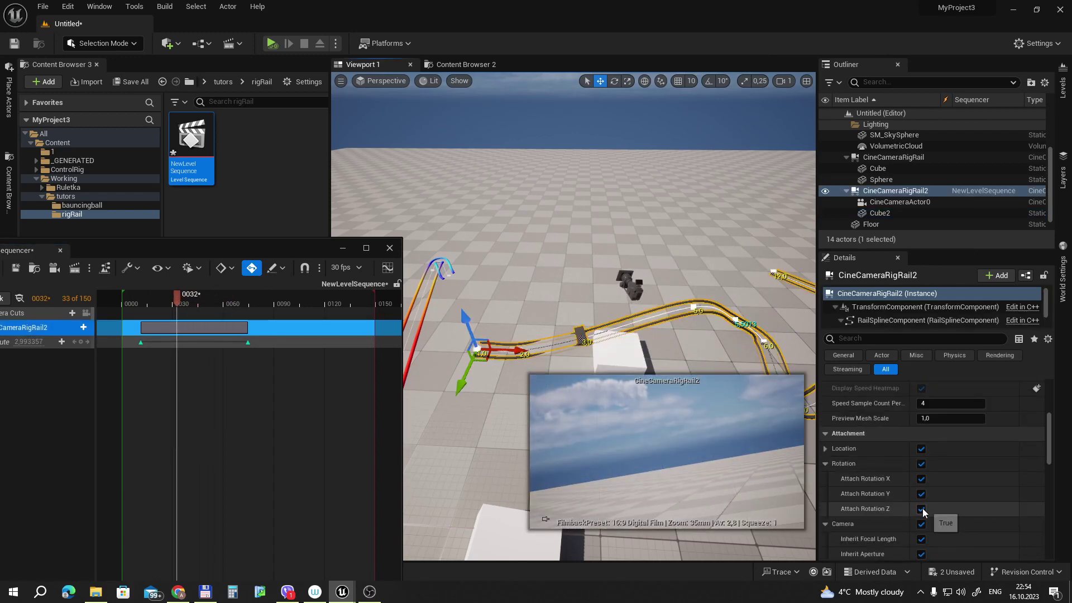
Step: Uncheck Attach Rotation Z, Y and X, scrubbing from frame 0015 to check the camera
click(921, 509)
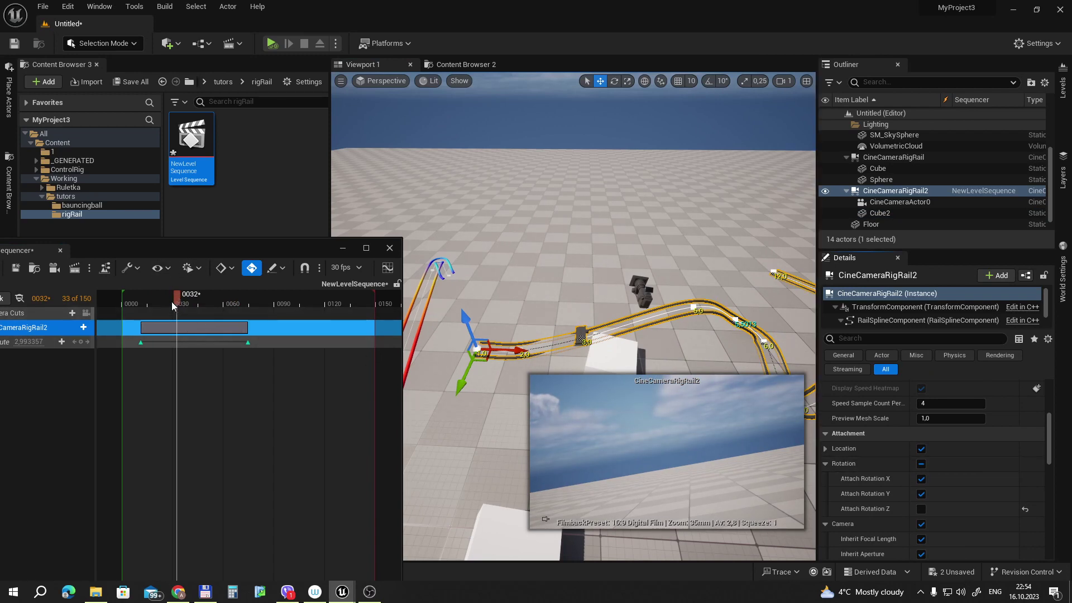
mouse_move(172, 302)
mouse_down()
mouse_move(148, 306)
mouse_move(229, 304)
mouse_move(178, 292)
mouse_up()
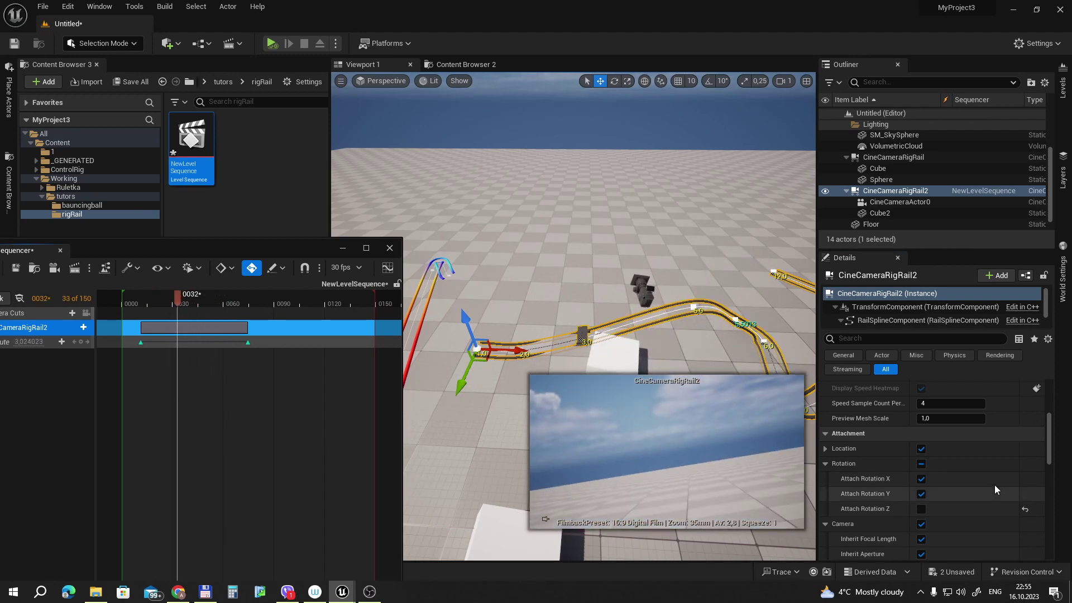
click(921, 494)
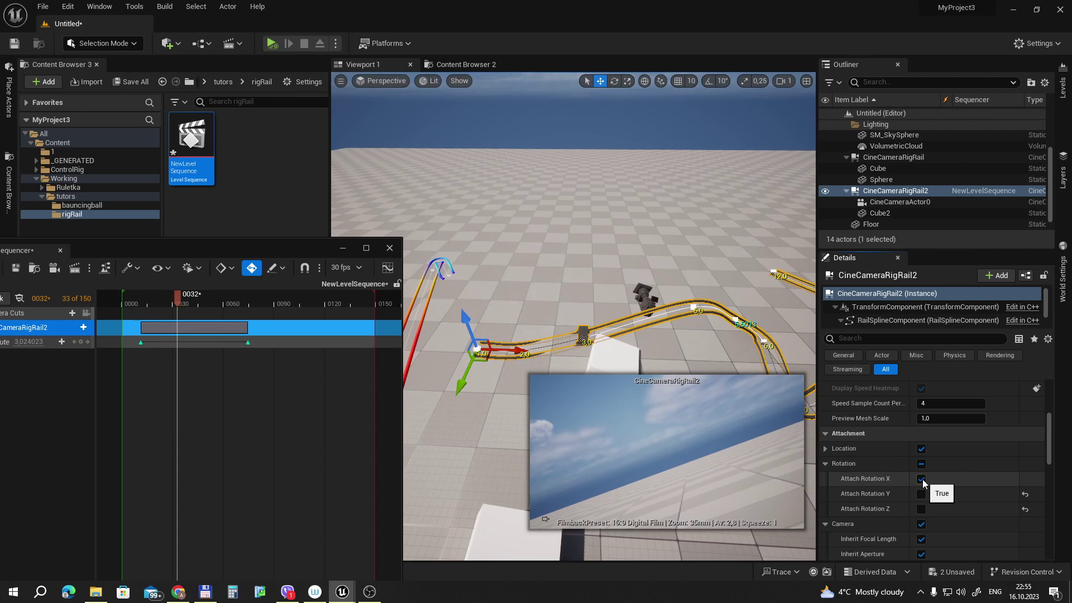
click(921, 479)
mouse_move(145, 303)
mouse_down()
mouse_move(242, 308)
mouse_move(184, 306)
mouse_up()
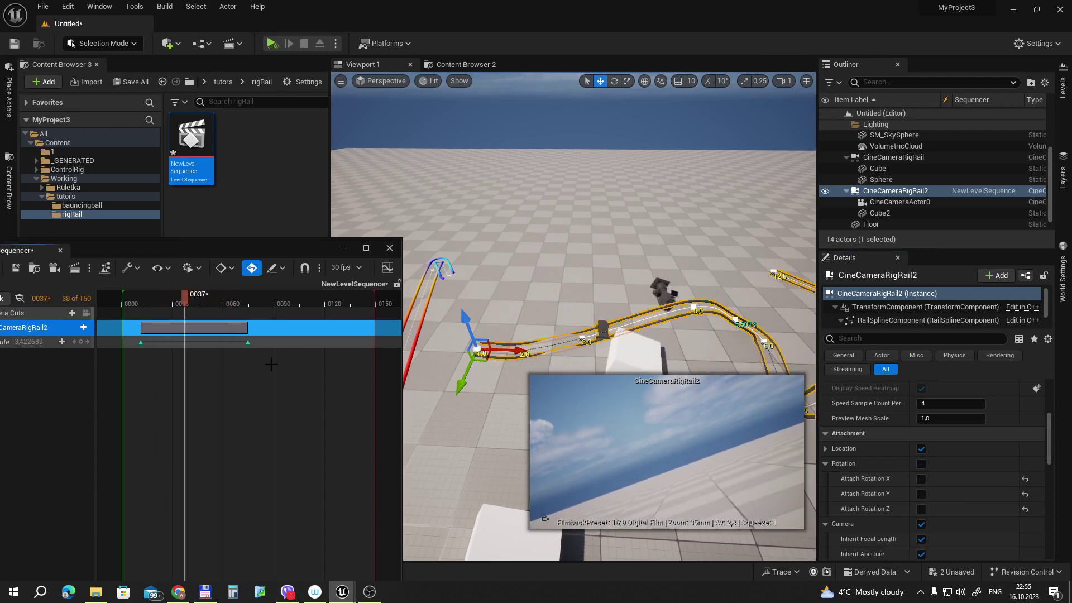
Step: Re-enable Attach Rotation Z and scrub the timeline to preview the camera ride
click(920, 510)
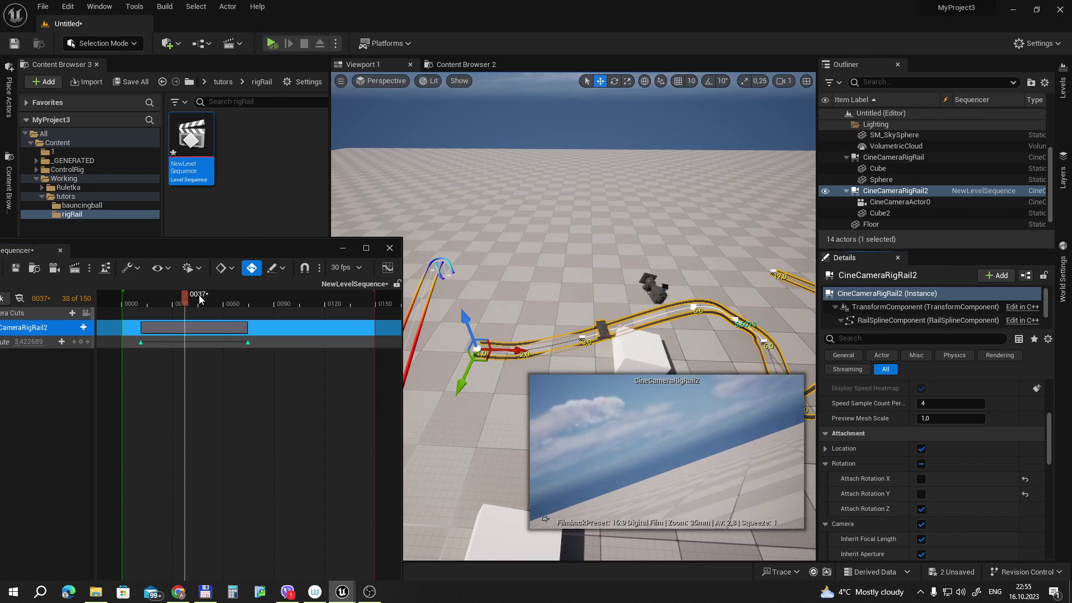
drag(200, 299, 172, 300)
mouse_move(209, 300)
mouse_down()
mouse_move(239, 298)
mouse_move(164, 302)
mouse_move(243, 311)
mouse_move(158, 295)
mouse_up()
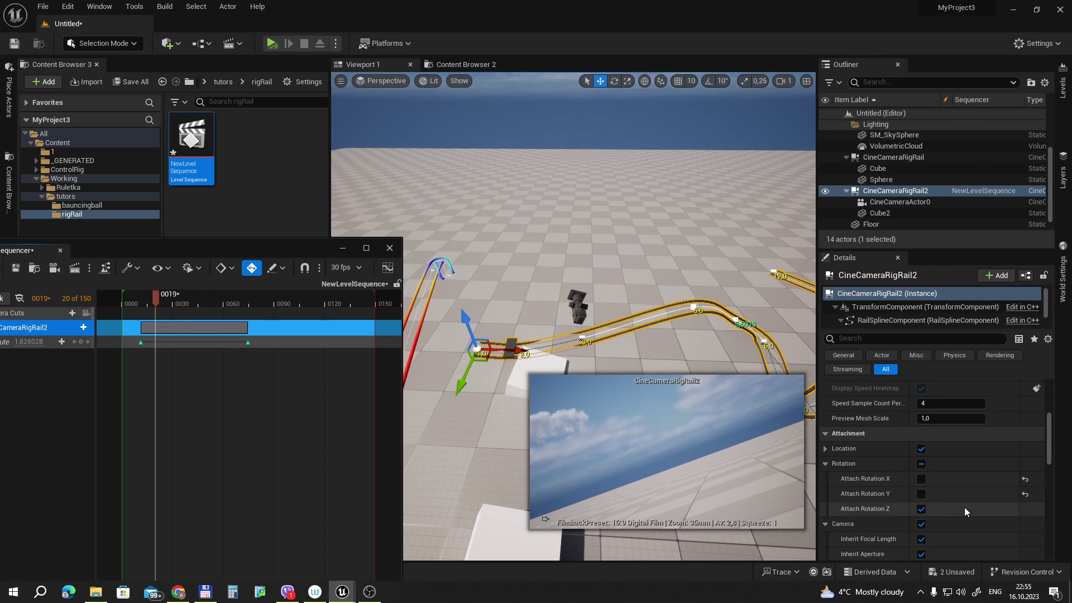
scroll(966, 511, up, 5)
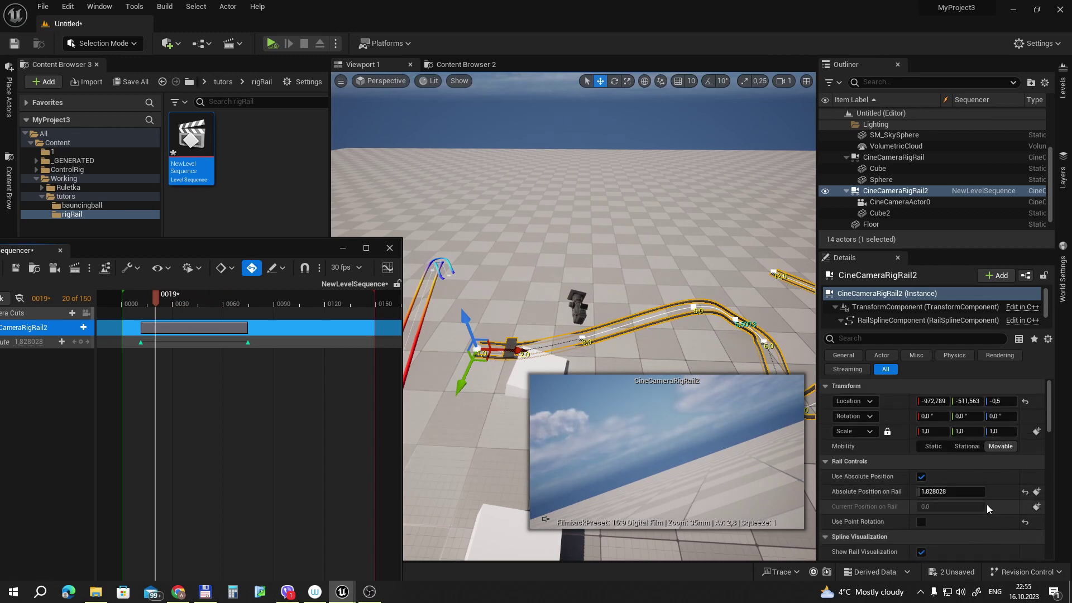
Step: Set the rig rail's Drive Mode to Duration and shorten the Duration to about 2.2
scroll(997, 514, down, 2)
scroll(1010, 492, down, 2)
scroll(1004, 483, down, 1)
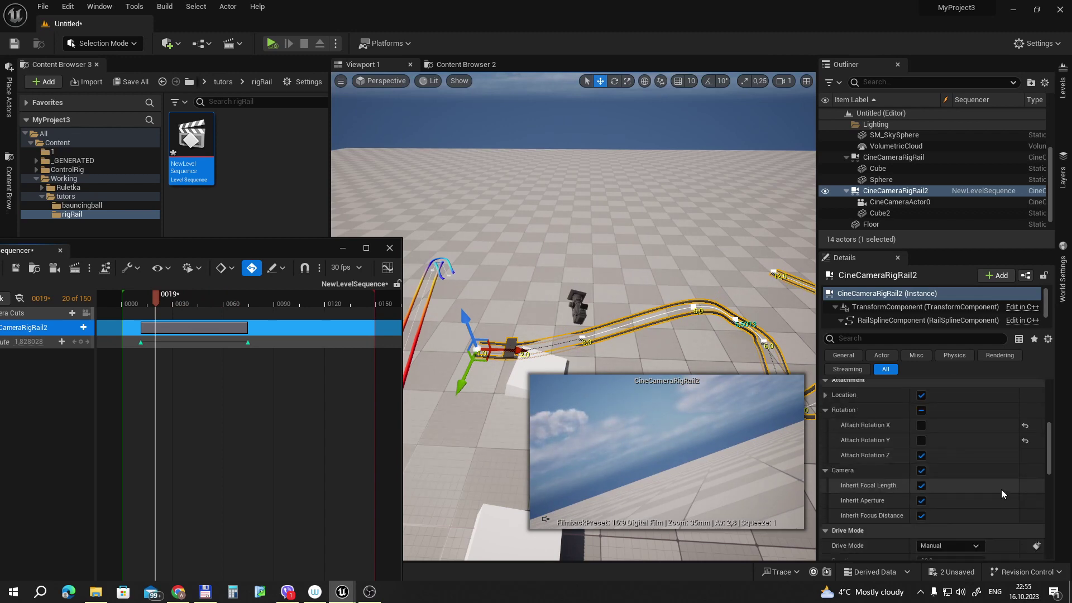
scroll(998, 492, down, 1)
scroll(997, 494, down, 2)
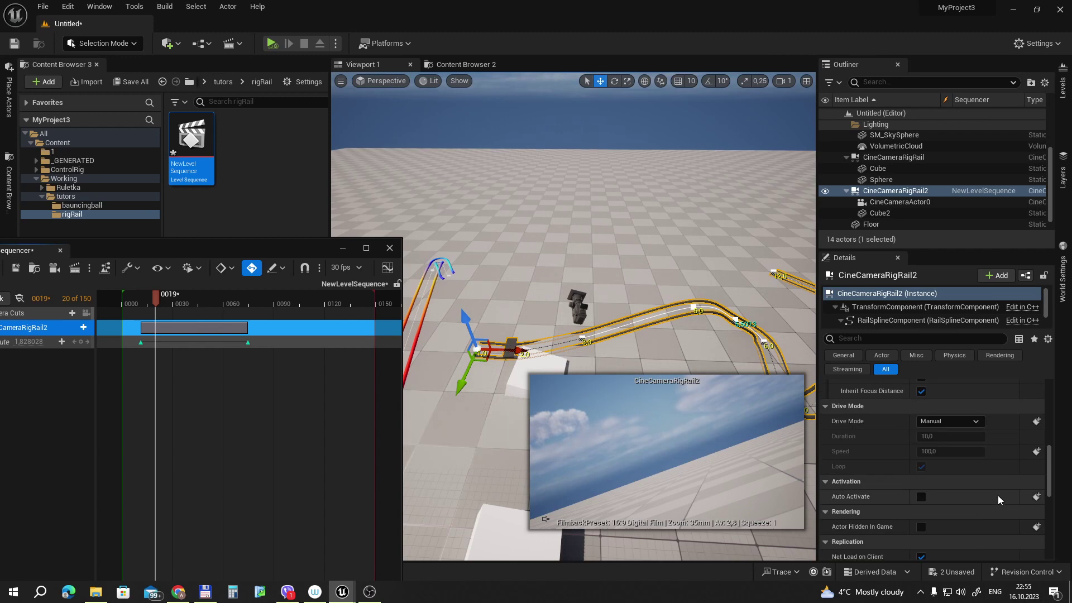
click(944, 422)
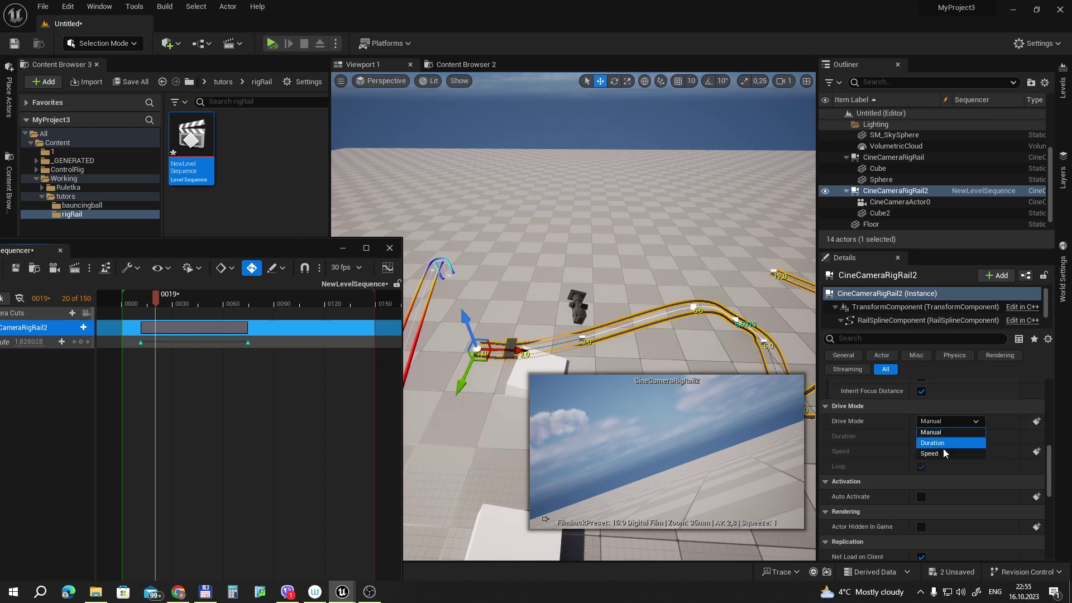
click(943, 445)
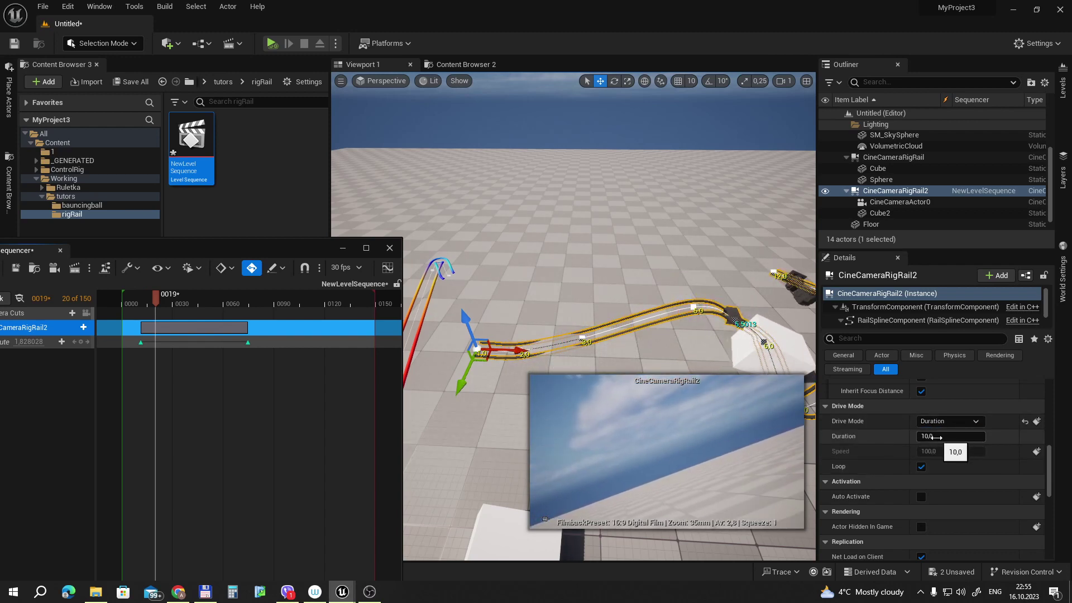
drag(936, 437, 960, 437)
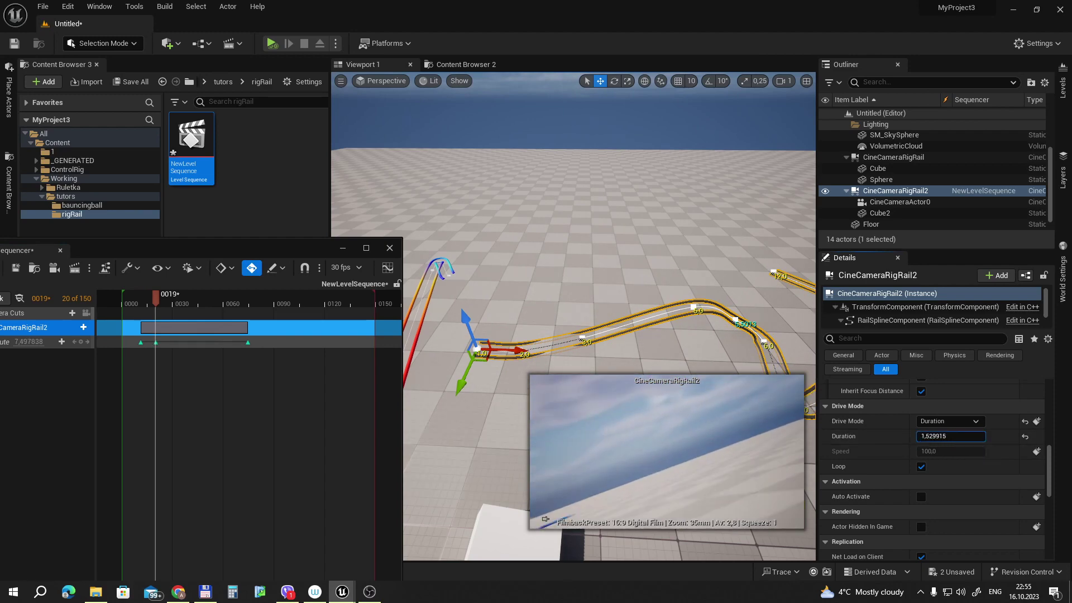
drag(949, 436, 951, 429)
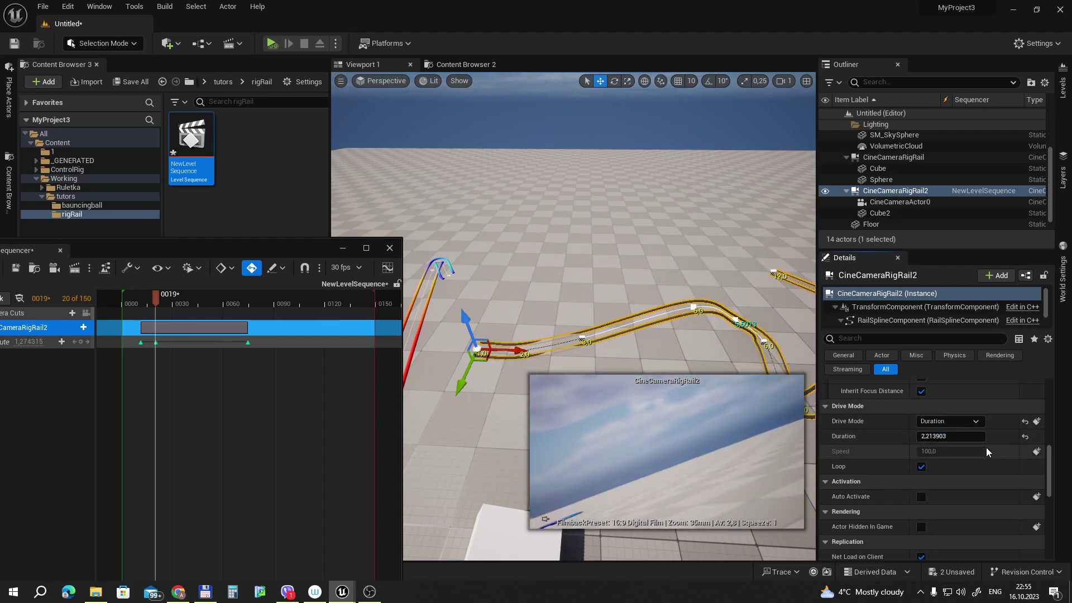
Step: Switch the Drive Mode to Speed and raise the Speed to about 527
click(949, 425)
click(952, 454)
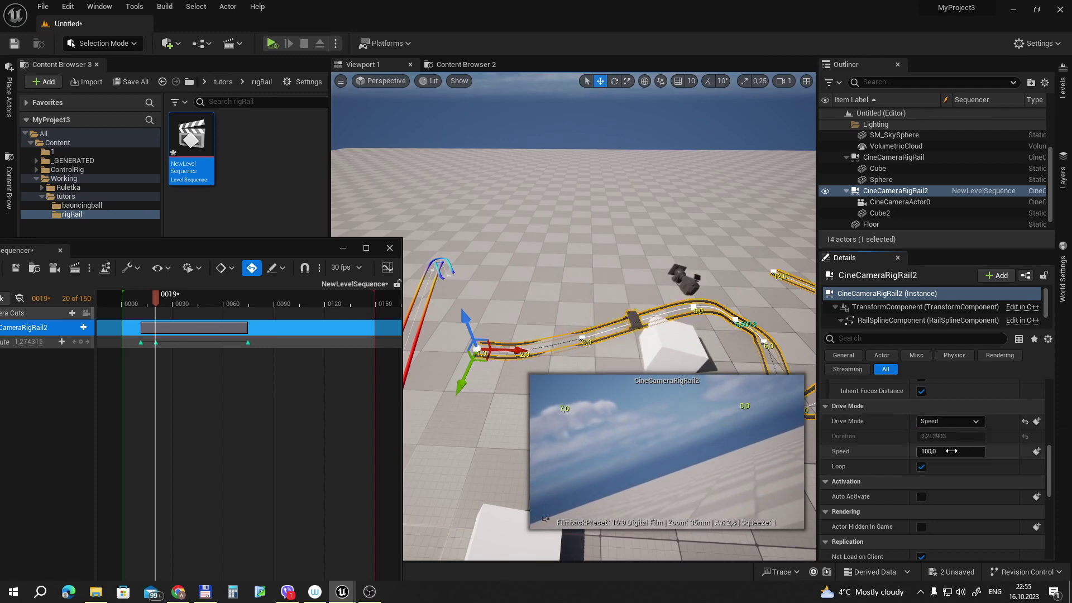
drag(948, 454, 915, 454)
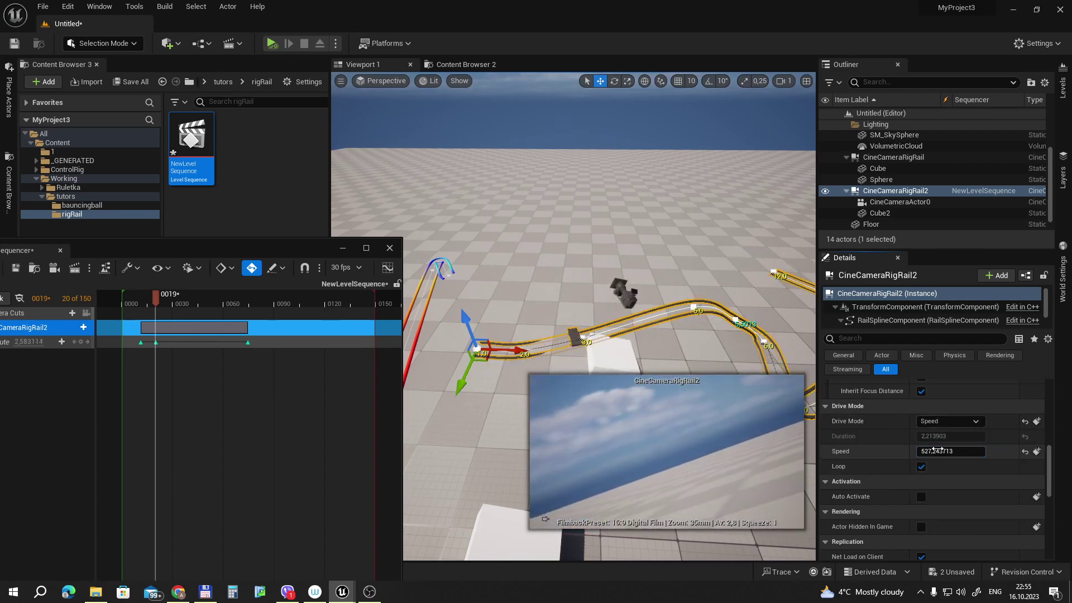
drag(189, 258, 316, 249)
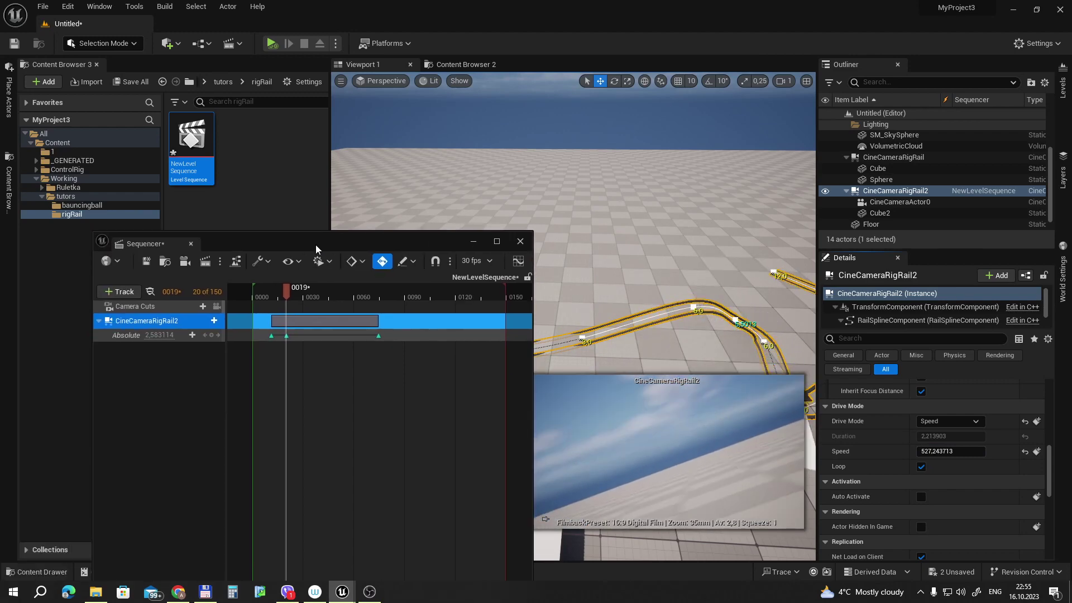
Step: Add a Speed track for CineCameraRigRail2 and scrub frames 14–40 to preview the motion
click(214, 322)
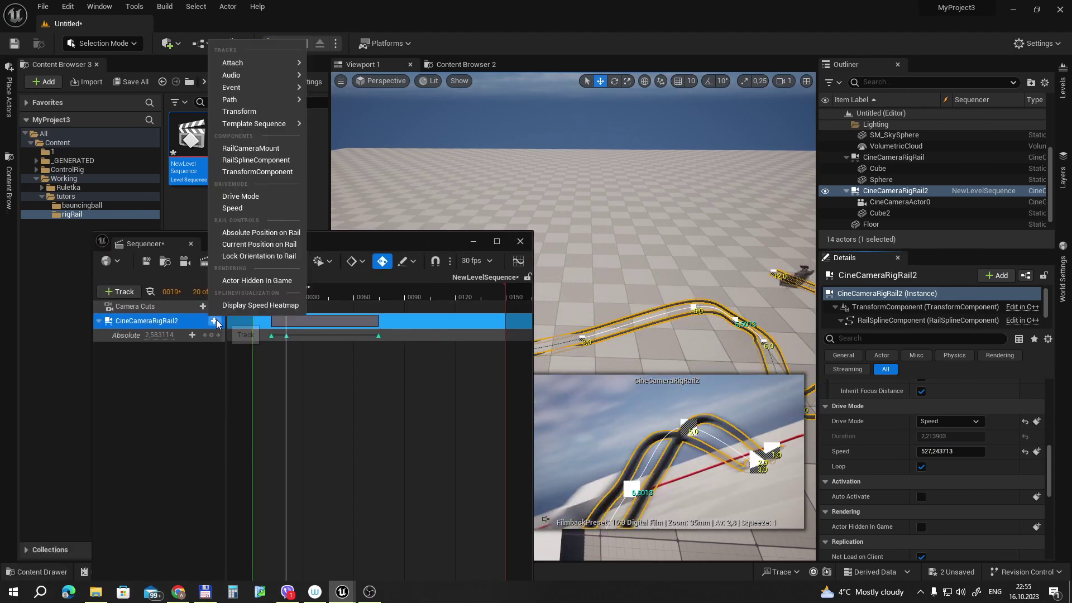
click(236, 210)
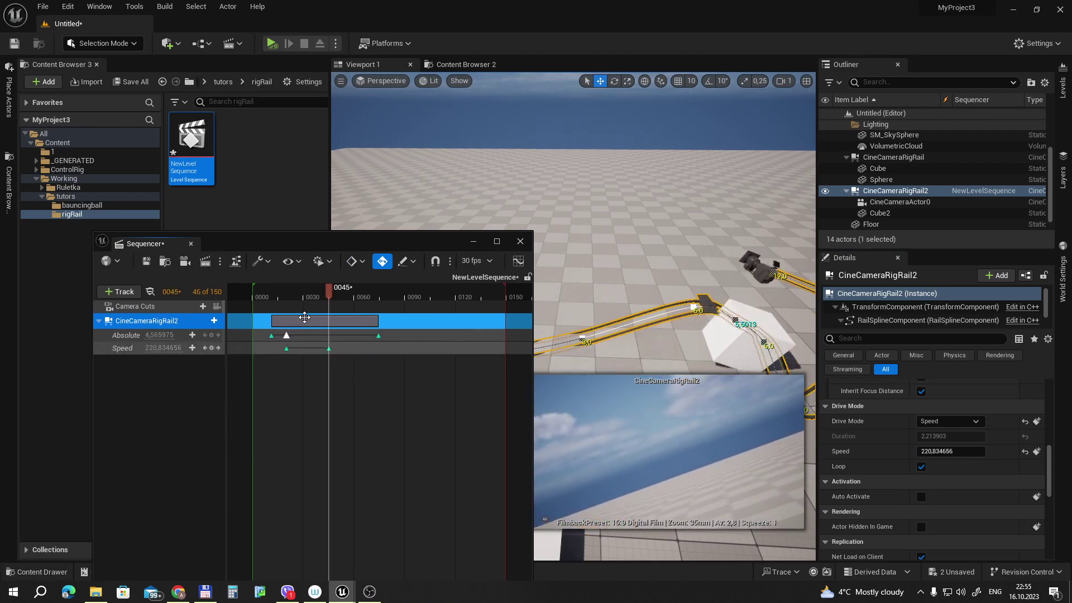
drag(283, 295, 317, 299)
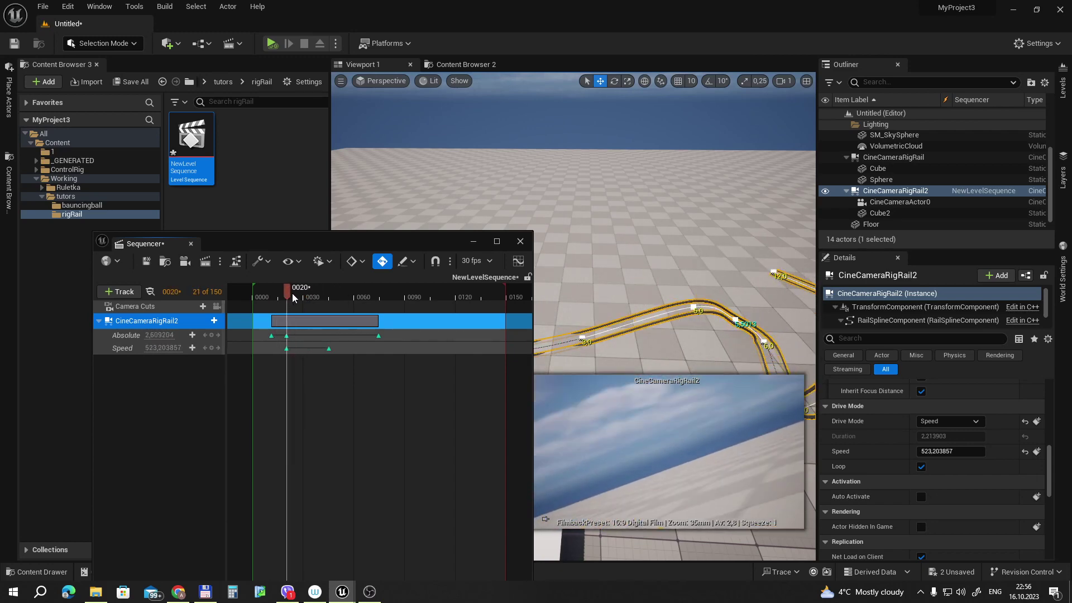
drag(288, 300, 317, 293)
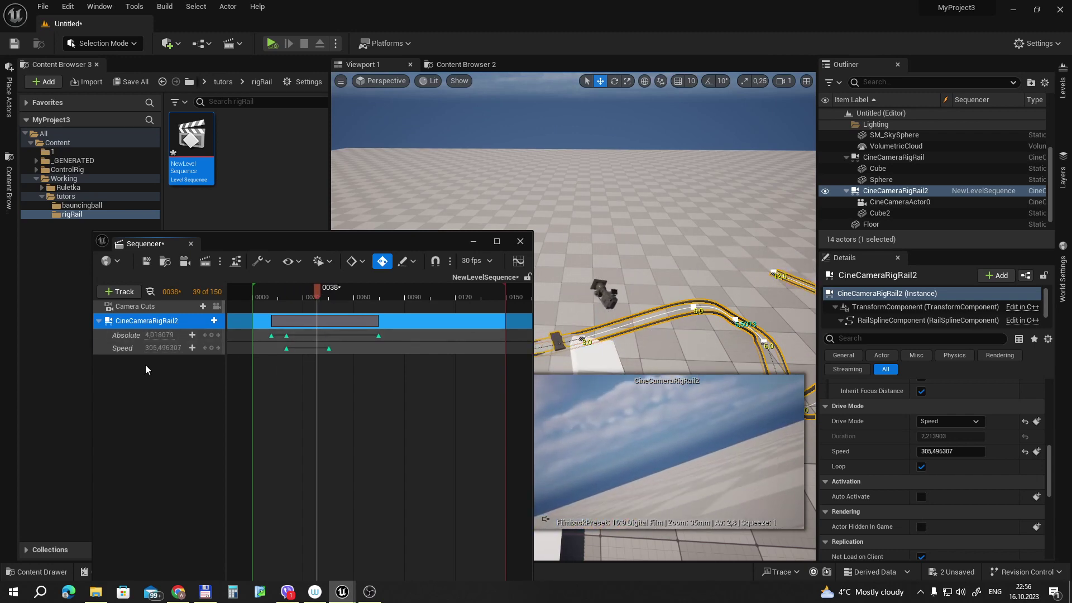
Step: Delete the Speed track, minimize the Sequencer, and tilt the viewport toward the winding rig rails
click(123, 347)
key(Delete)
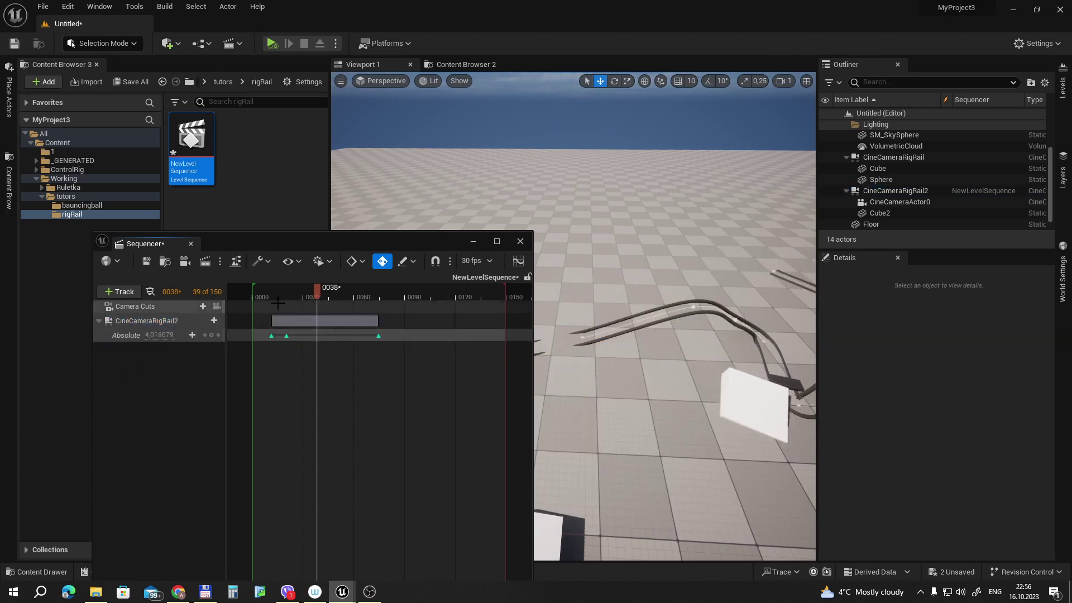
drag(442, 244, 343, 230)
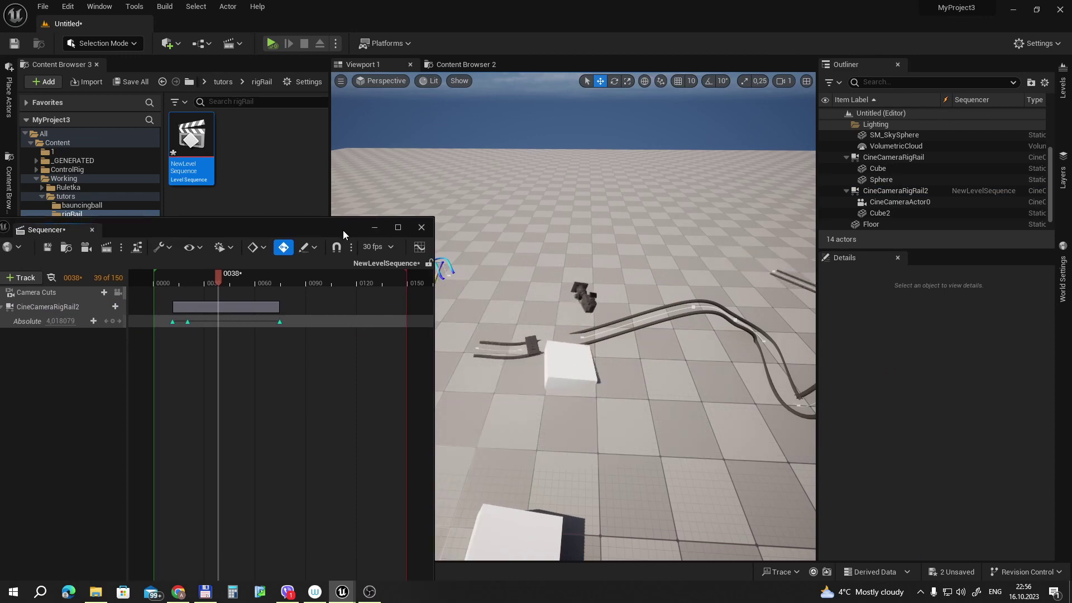
click(374, 228)
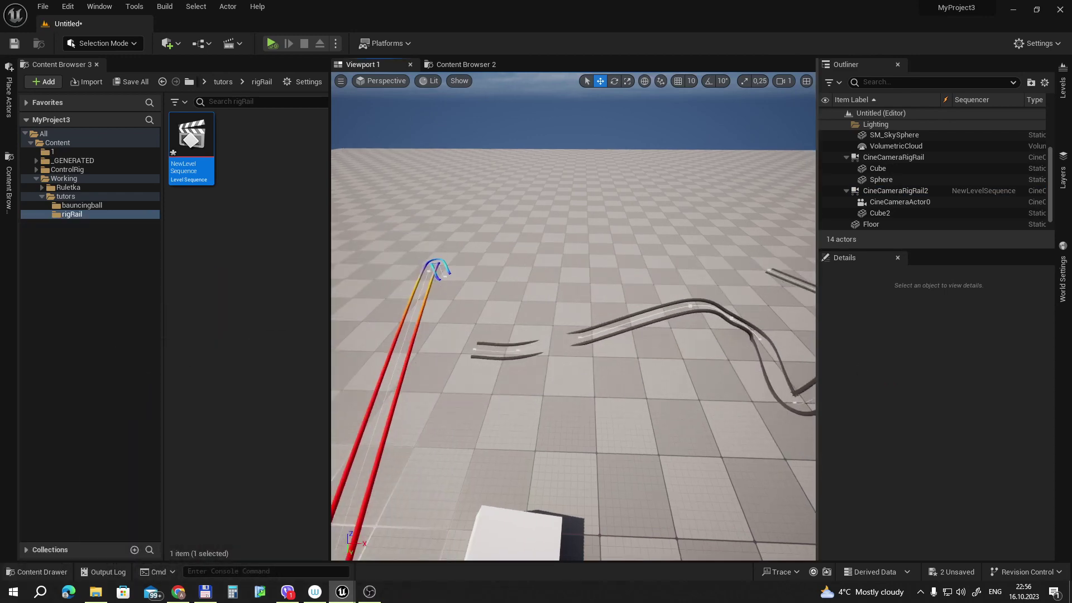
right_drag(675, 367, 676, 367)
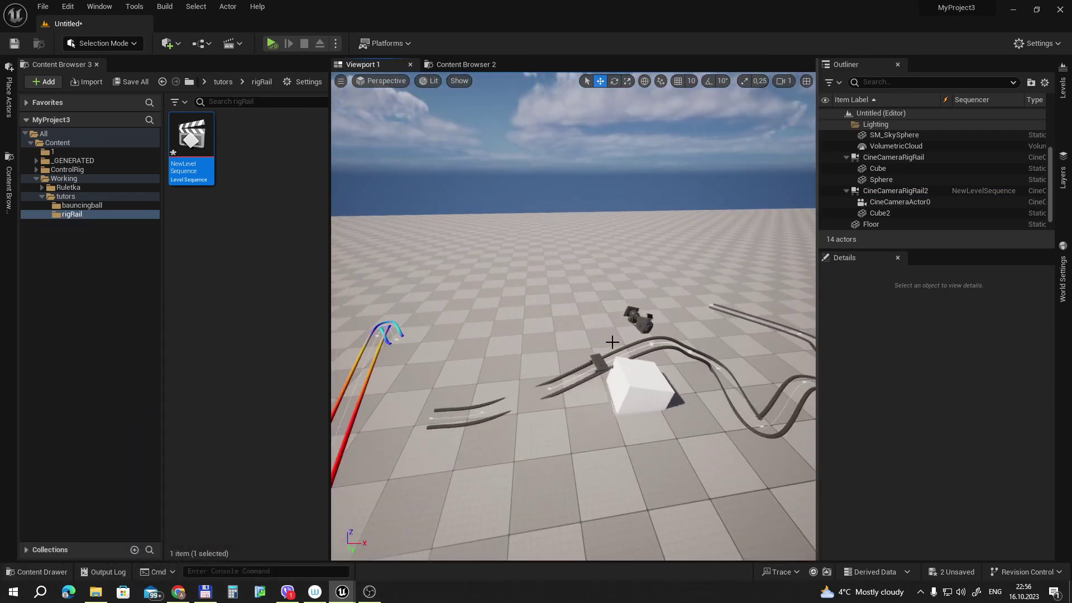